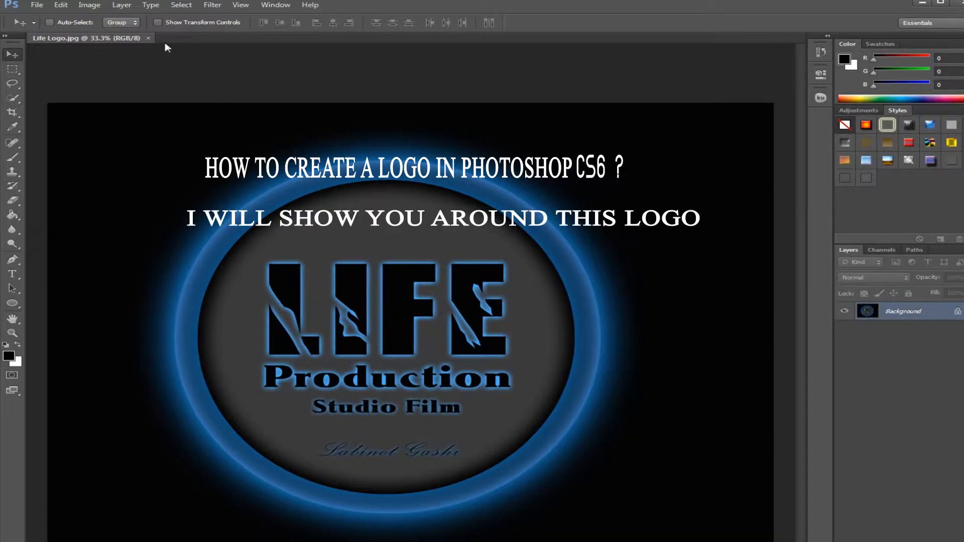
- Check the image size without changes, then fill the Background solid black
{"action": "left_click", "coordinate": [89, 5]}
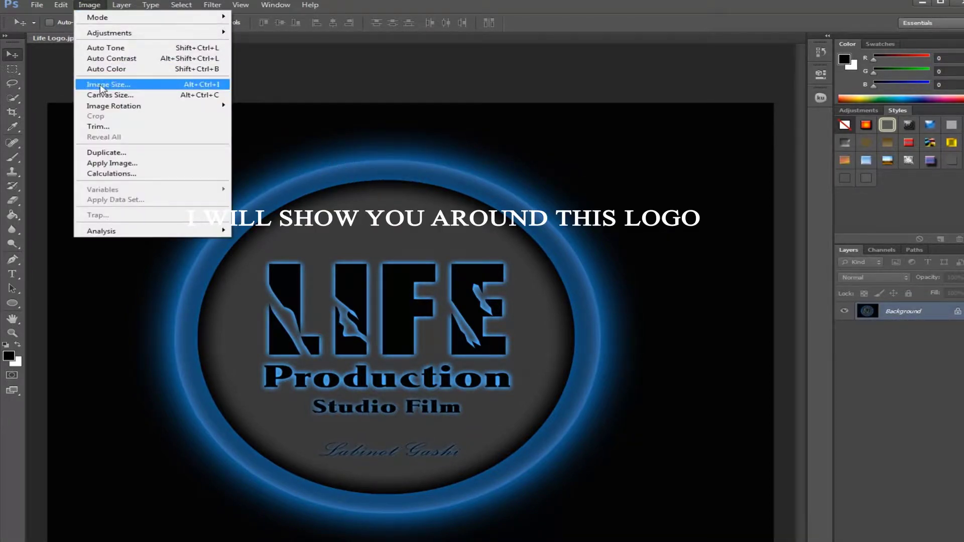
{"action": "left_click", "coordinate": [102, 84]}
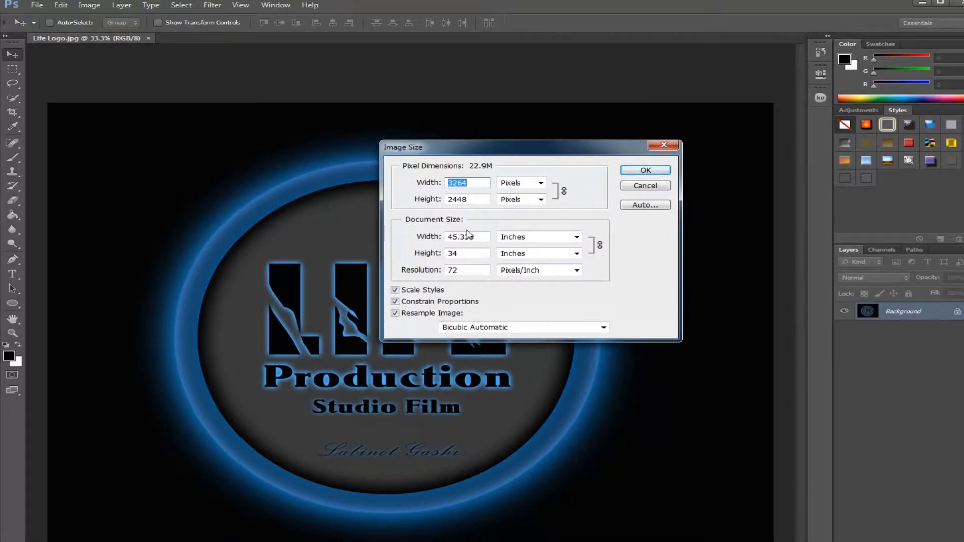
{"action": "left_click", "coordinate": [645, 170]}
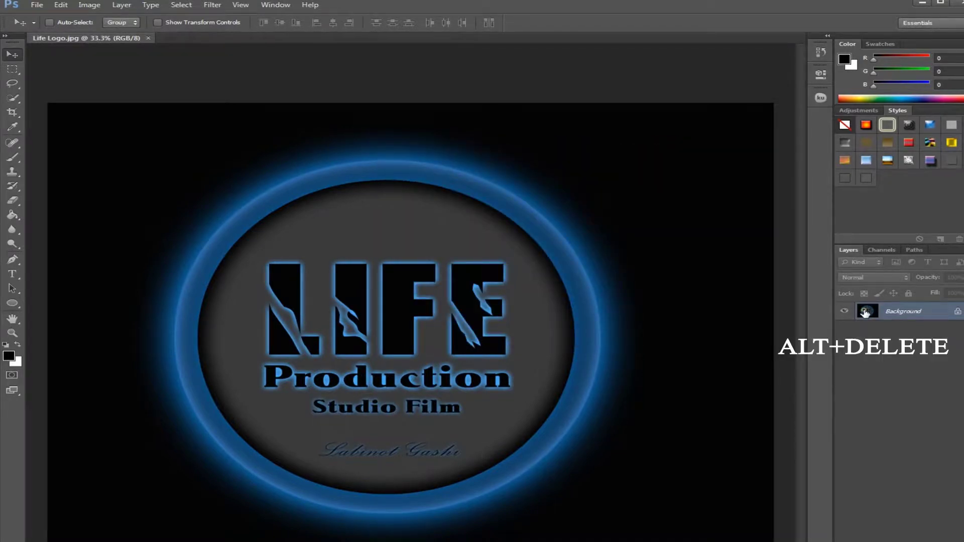
{"action": "key", "text": "alt+Delete"}
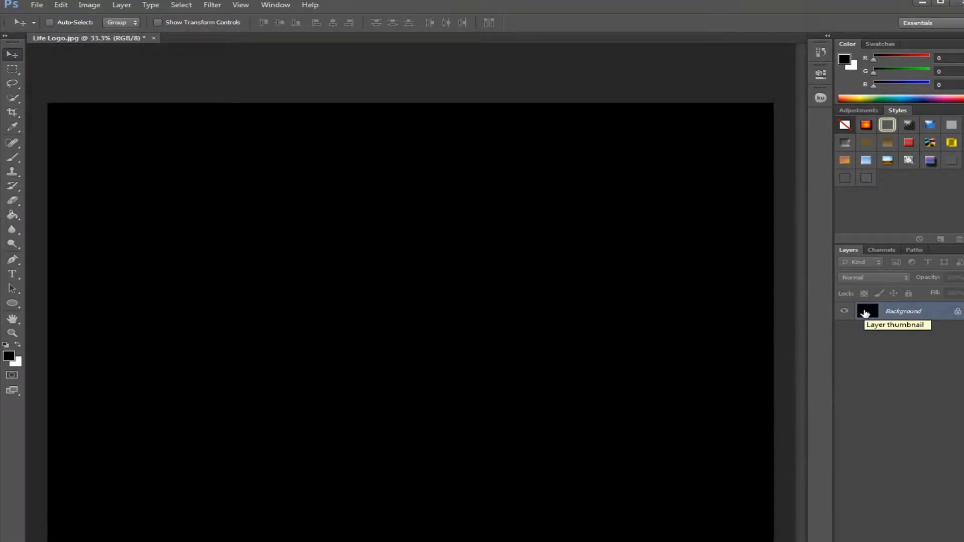
- Draw a large ellipse shape and nudge it slightly left and up
{"action": "left_click", "coordinate": [12, 303]}
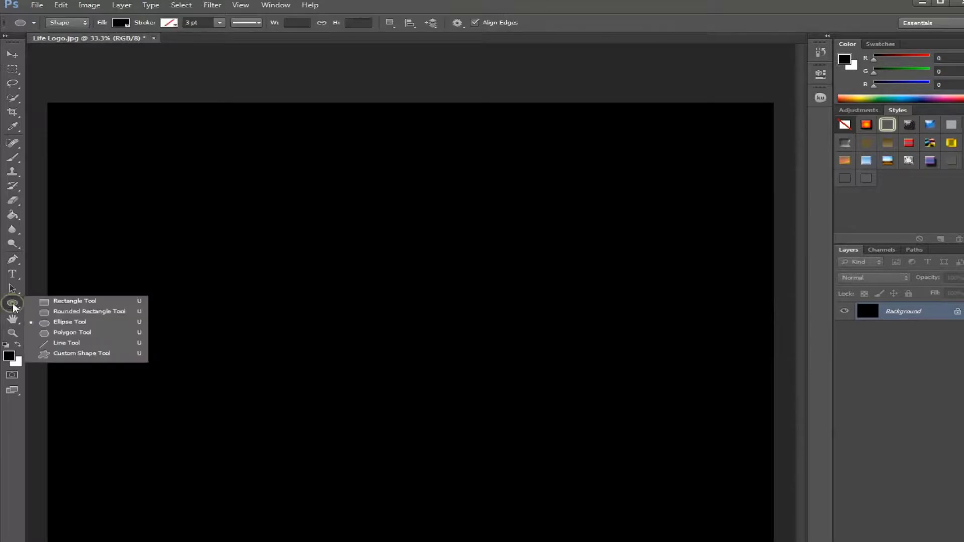
{"action": "left_click", "coordinate": [61, 325]}
{"action": "mouse_move", "coordinate": [225, 176]}
{"action": "left_mouse_down"}
{"action": "mouse_move", "coordinate": [539, 473]}
{"action": "mouse_move", "coordinate": [619, 490]}
{"action": "mouse_move", "coordinate": [627, 504]}
{"action": "left_mouse_up"}
{"action": "left_click", "coordinate": [12, 54]}
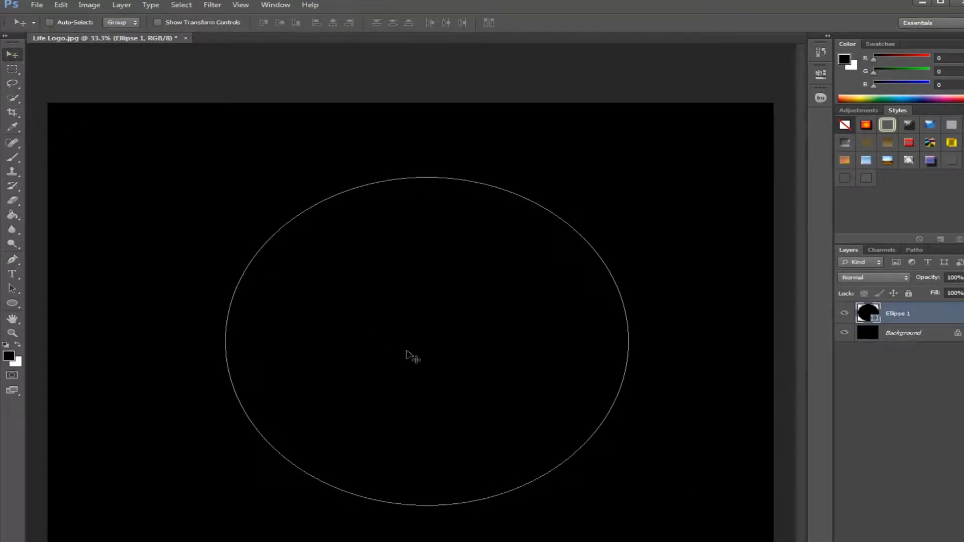
{"action": "left_click_drag", "start_coordinate": [411, 353], "coordinate": [386, 348]}
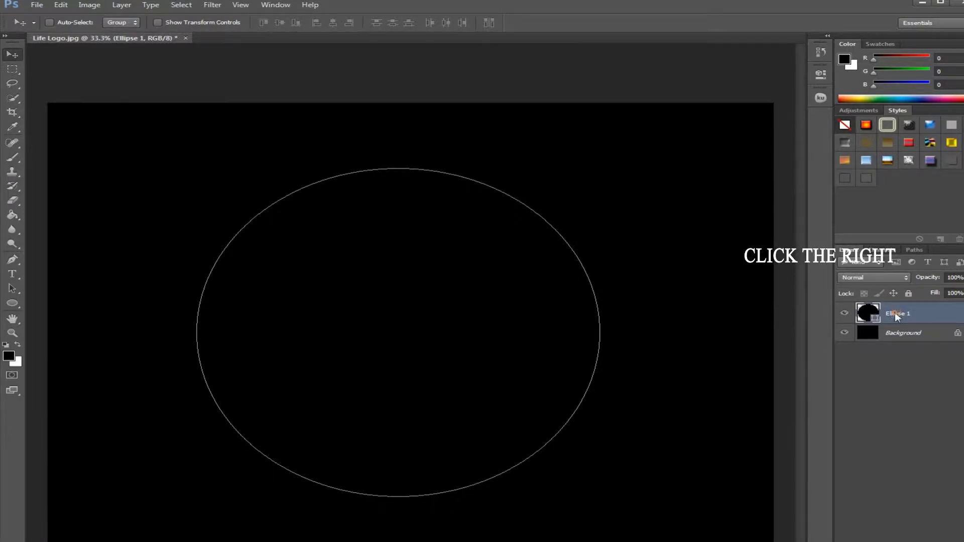
- Give Ellipse 1 a fully saturated cyan Inner Glow and enable Outer Glow
{"action": "right_click", "coordinate": [892, 313]}
{"action": "left_click", "coordinate": [753, 261]}
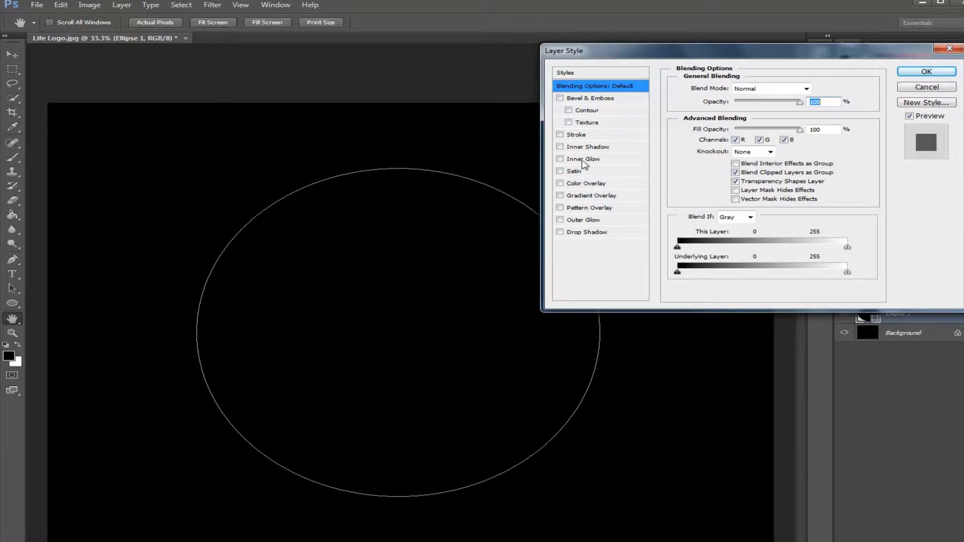
{"action": "left_click", "coordinate": [583, 159]}
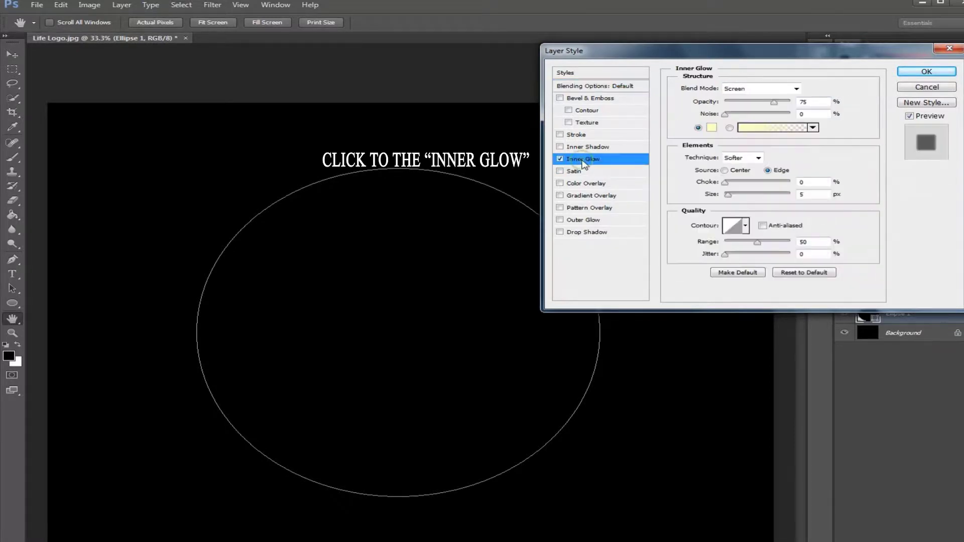
{"action": "left_click", "coordinate": [711, 128]}
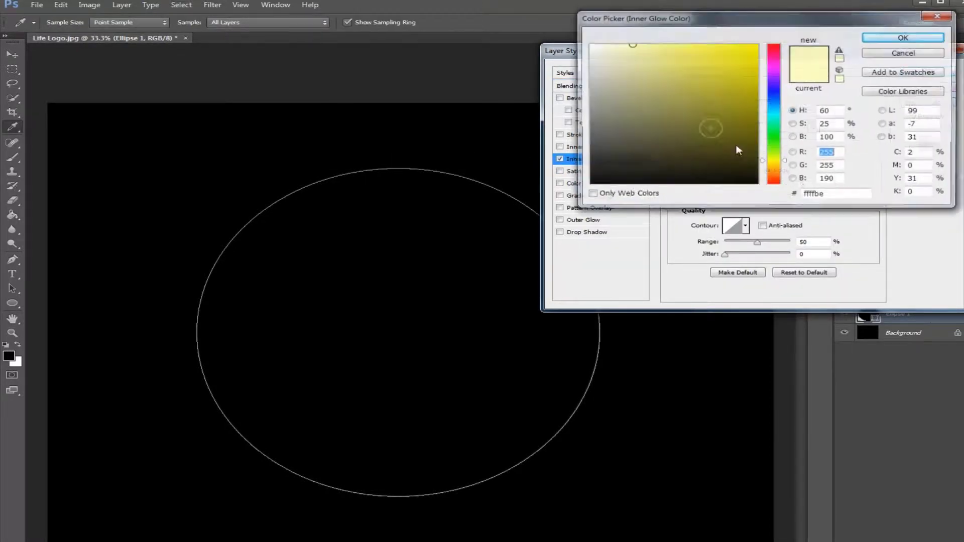
{"action": "left_click_drag", "start_coordinate": [781, 163], "coordinate": [783, 117]}
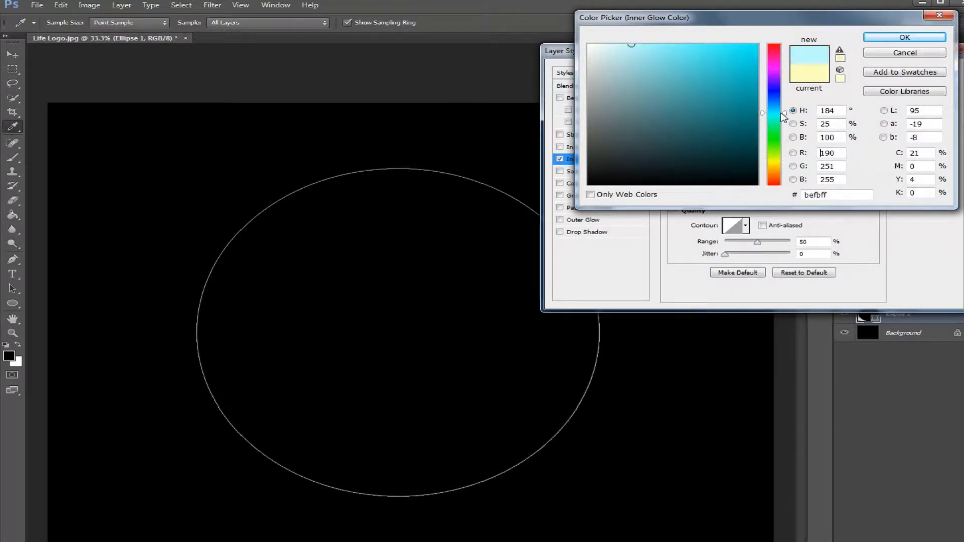
{"action": "left_click", "coordinate": [755, 44]}
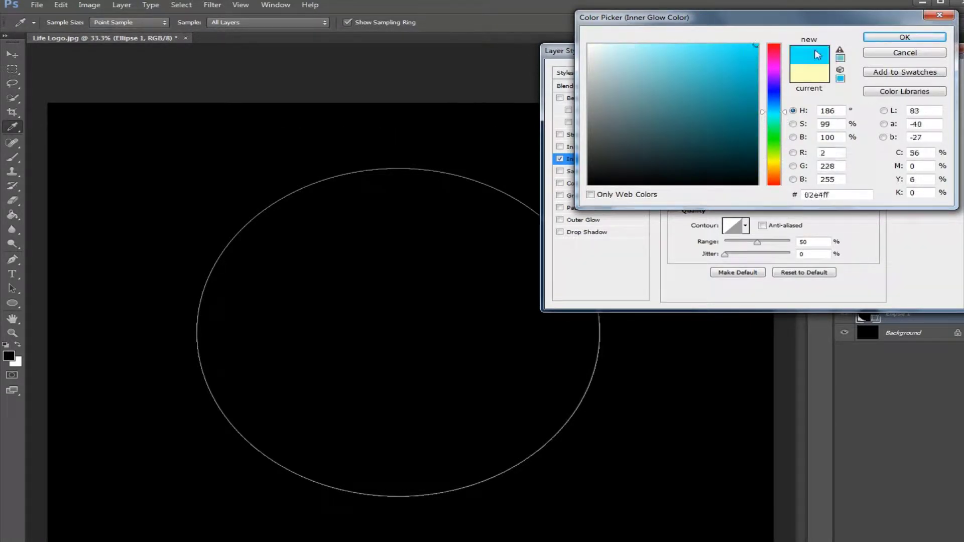
{"action": "left_click", "coordinate": [876, 40]}
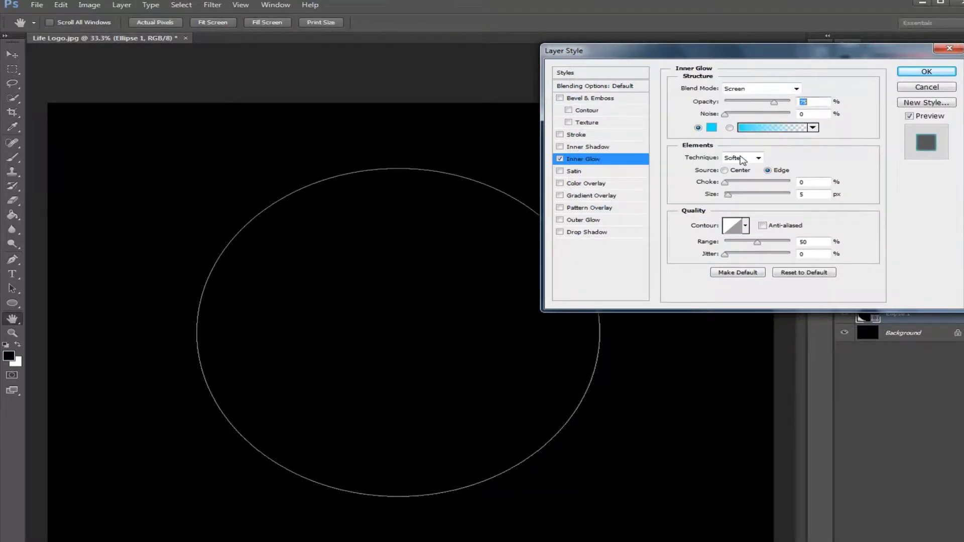
{"action": "left_click", "coordinate": [578, 221]}
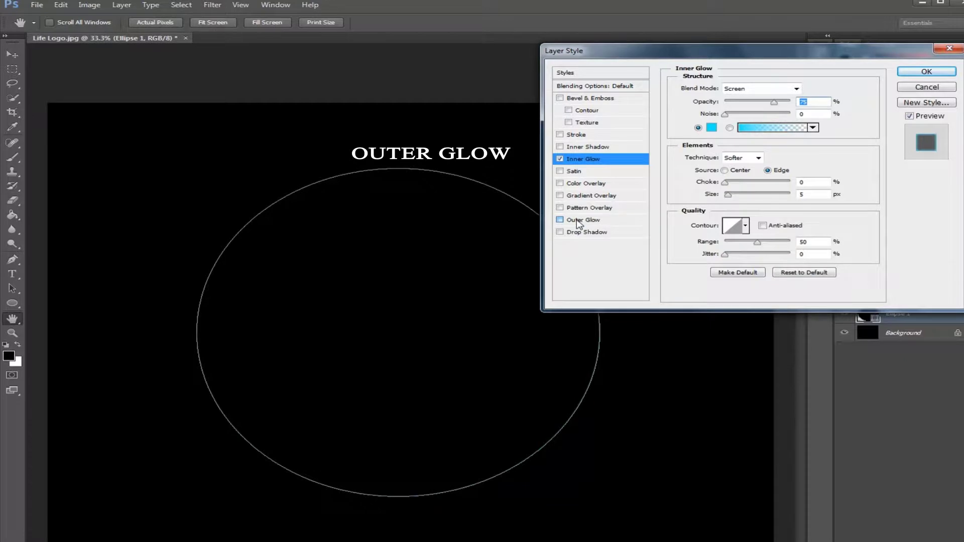
{"action": "left_click", "coordinate": [577, 221]}
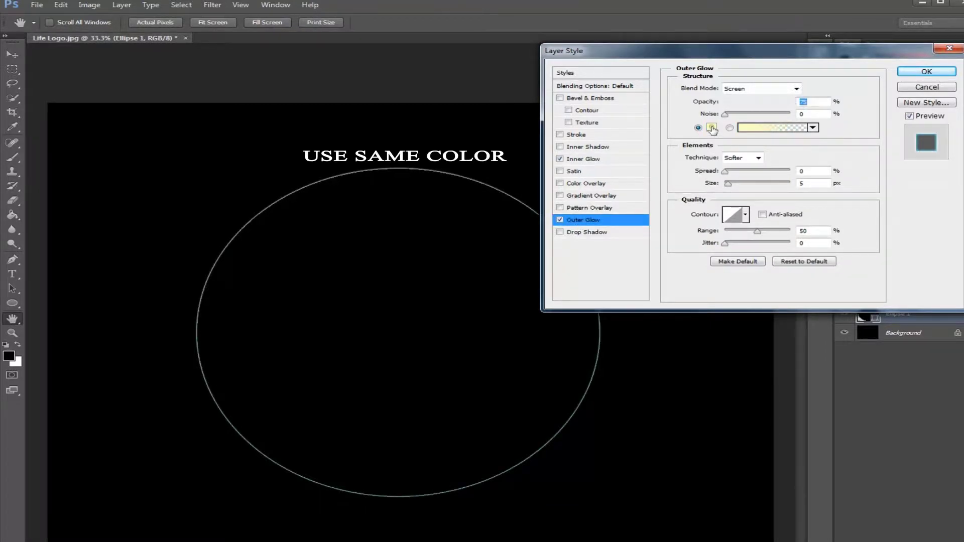
- Set the Outer Glow colour to the same fully saturated cyan
{"action": "left_click", "coordinate": [712, 128]}
{"action": "left_click_drag", "start_coordinate": [784, 162], "coordinate": [780, 125]}
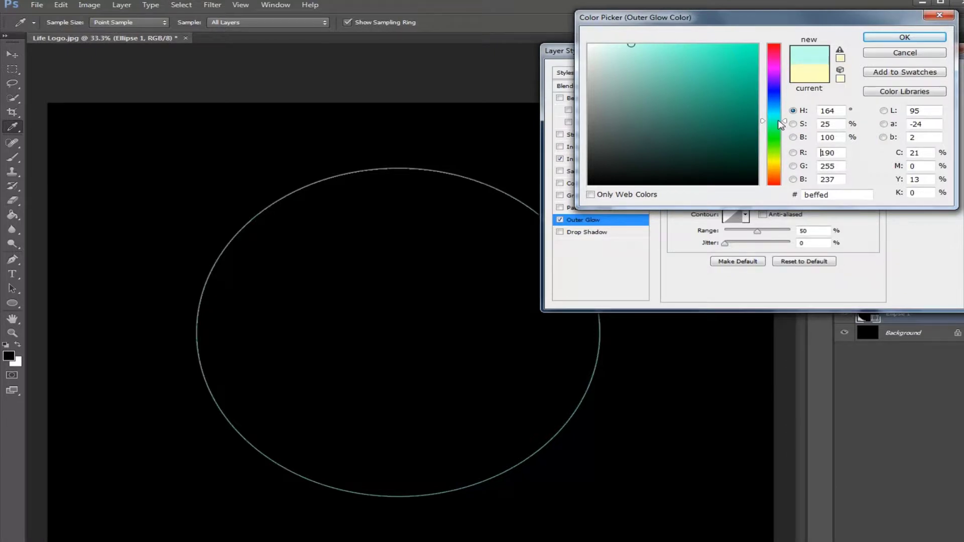
{"action": "left_click_drag", "start_coordinate": [781, 125], "coordinate": [781, 114]}
{"action": "left_click_drag", "start_coordinate": [746, 64], "coordinate": [776, 44]}
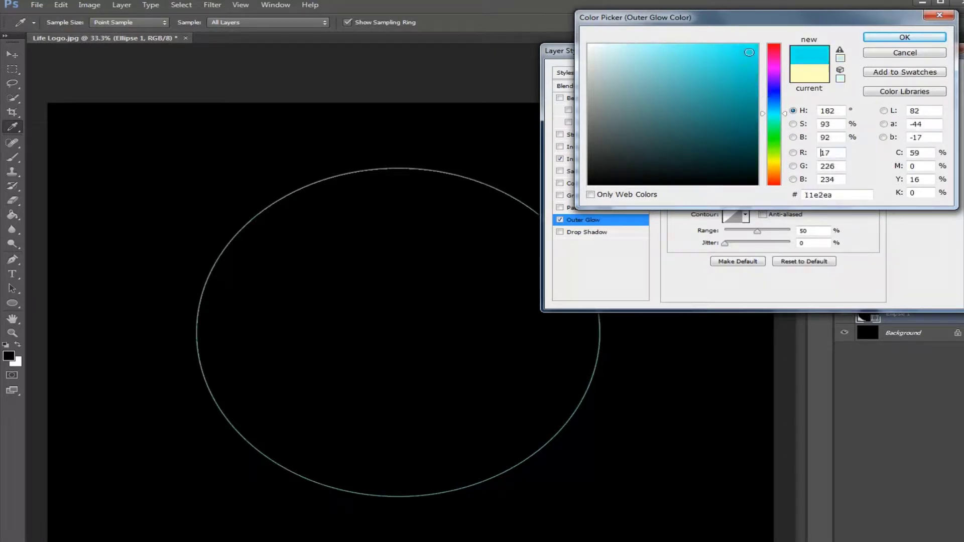
{"action": "left_click", "coordinate": [886, 38]}
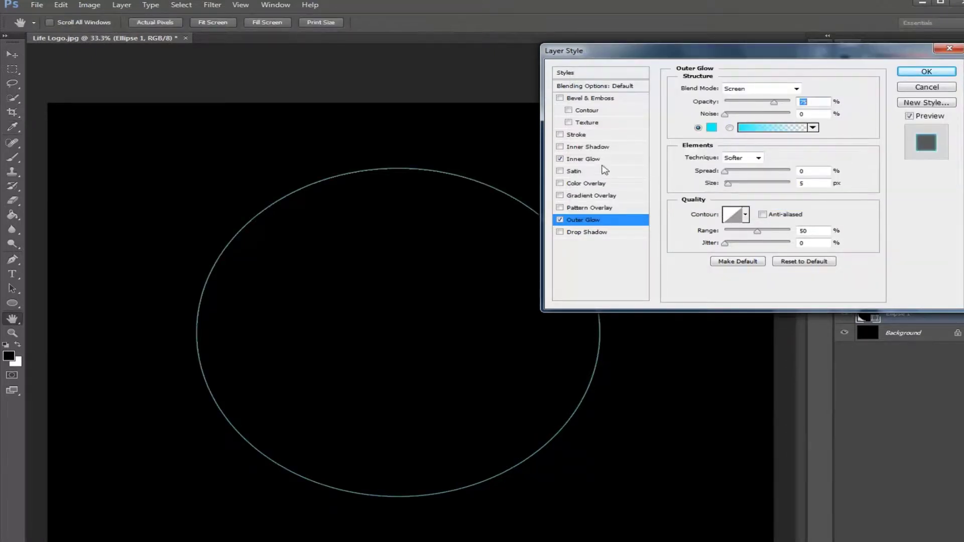
- Enlarge the Inner Glow and Outer Glow sizes to about 174 px and apply
{"action": "left_click", "coordinate": [582, 158]}
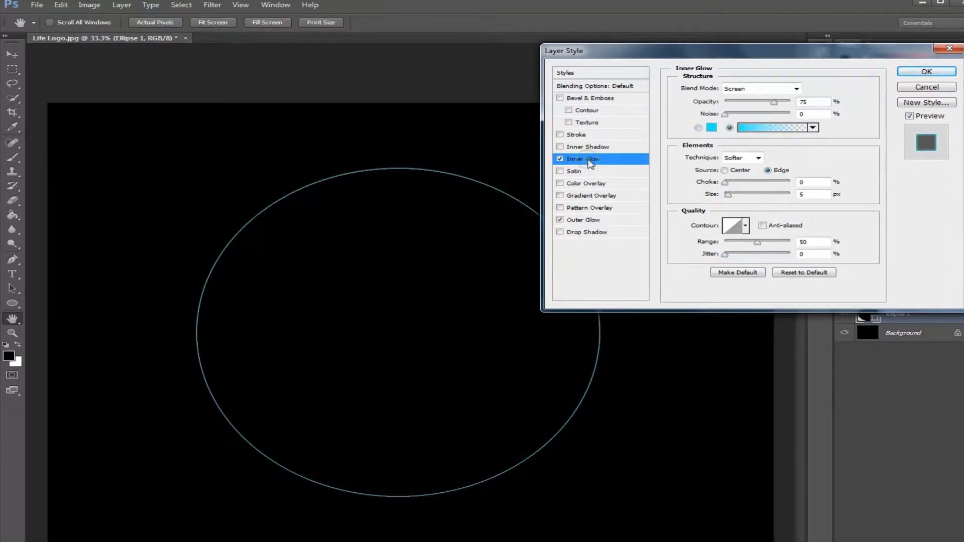
{"action": "left_click_drag", "start_coordinate": [728, 196], "coordinate": [773, 200]}
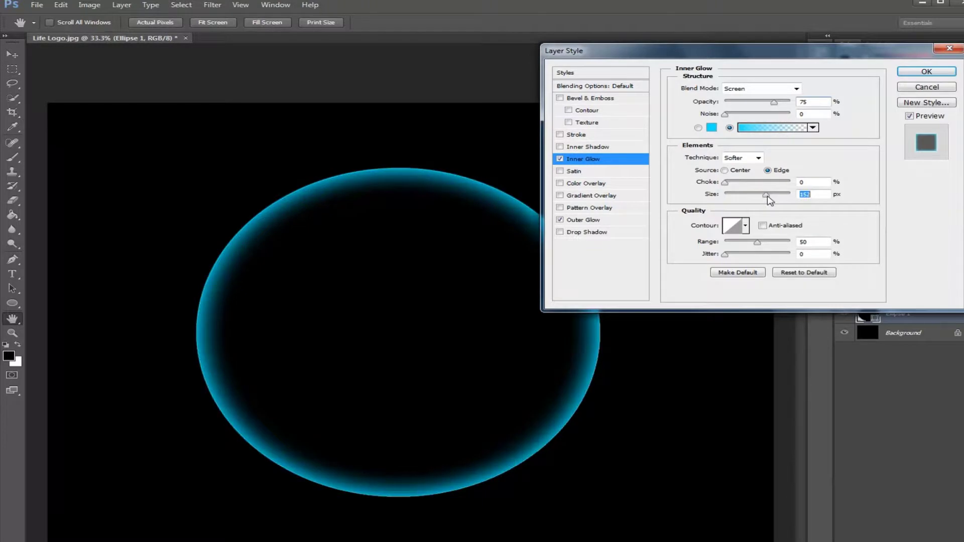
{"action": "left_click", "coordinate": [585, 221]}
{"action": "left_click_drag", "start_coordinate": [725, 184], "coordinate": [769, 191]}
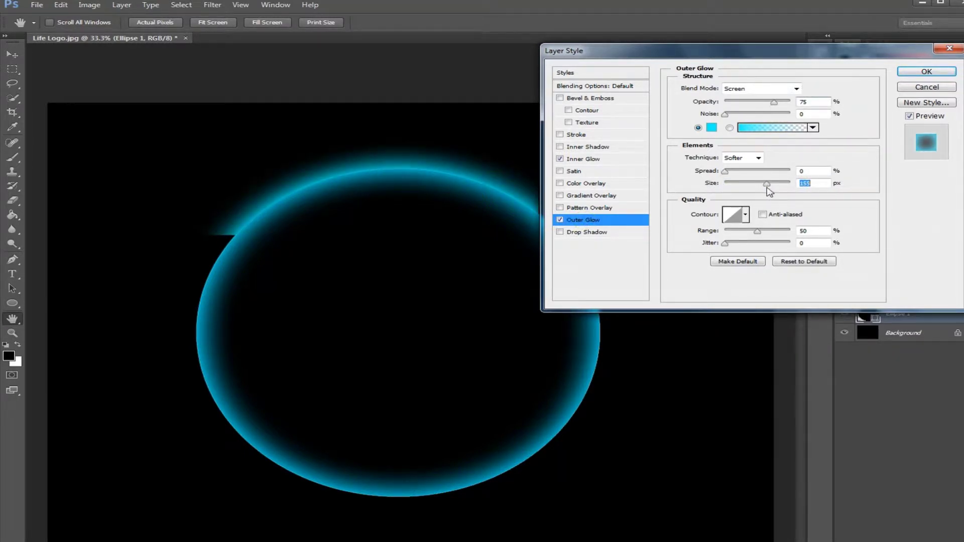
{"action": "left_click_drag", "start_coordinate": [769, 191], "coordinate": [772, 192]}
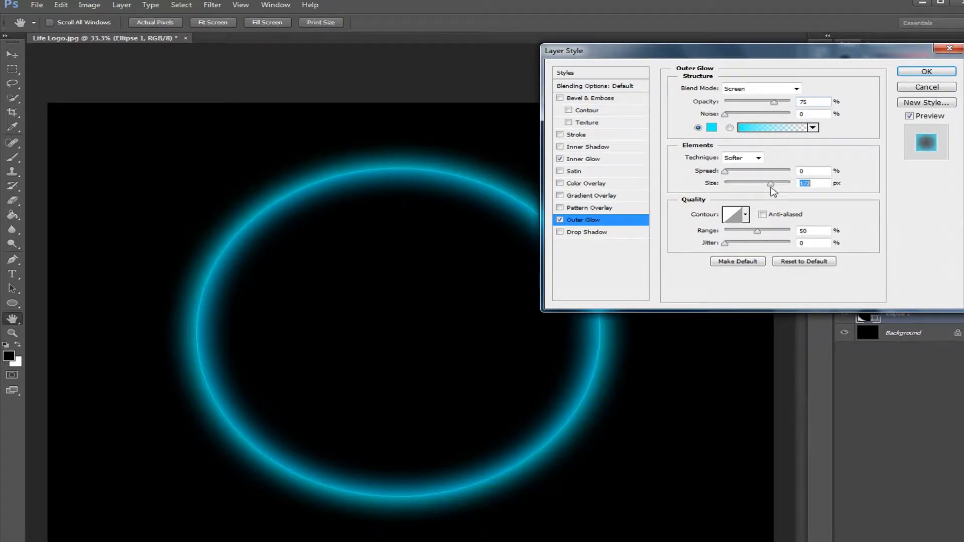
{"action": "left_click_drag", "start_coordinate": [773, 191], "coordinate": [774, 191]}
{"action": "left_click", "coordinate": [586, 159]}
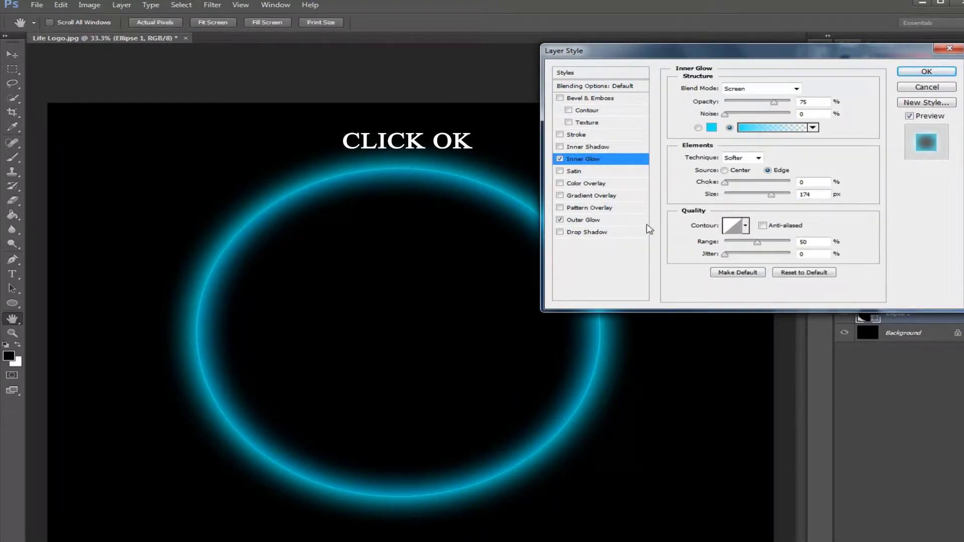
{"action": "left_click", "coordinate": [935, 73]}
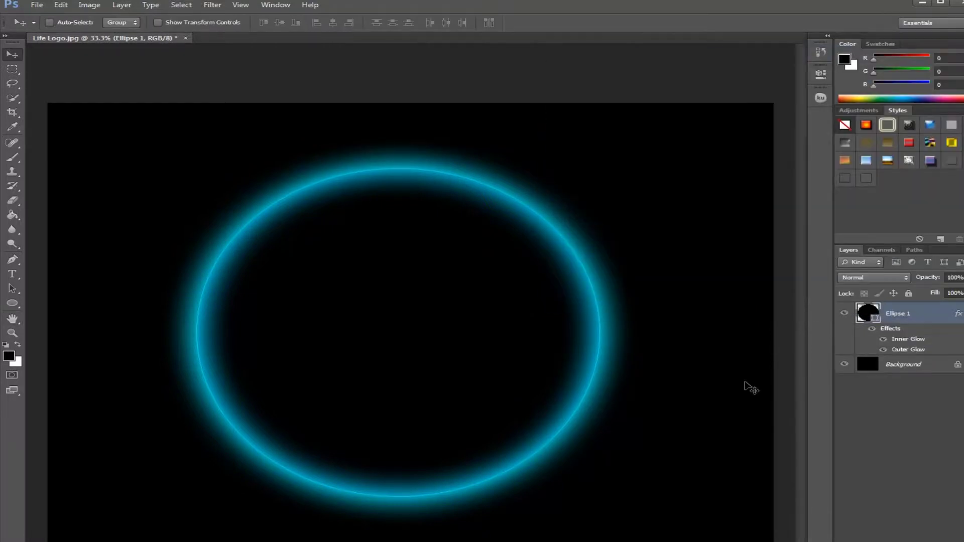
- Duplicate the Ellipse 1 layer as a new layer named 'Ellipse 2 copy'
{"action": "right_click", "coordinate": [907, 314]}
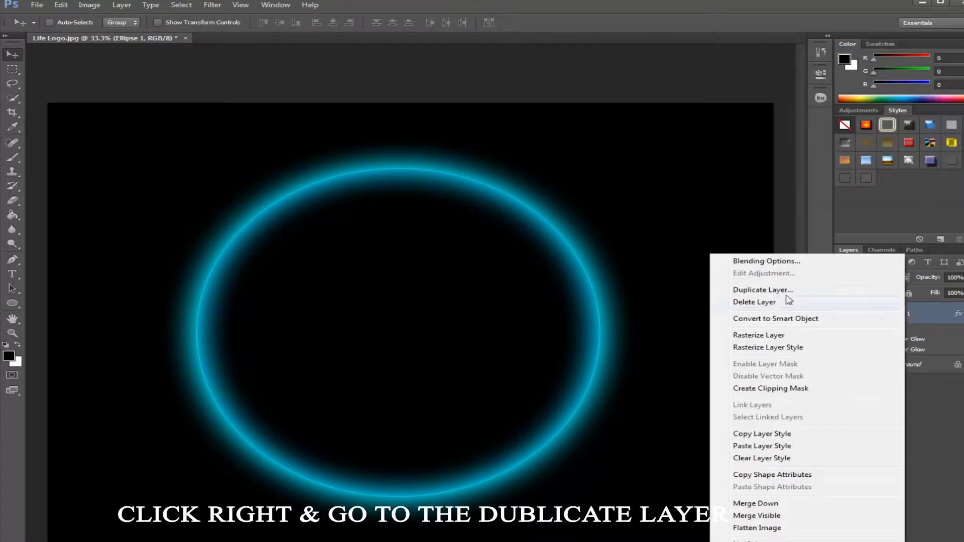
{"action": "left_click", "coordinate": [770, 291]}
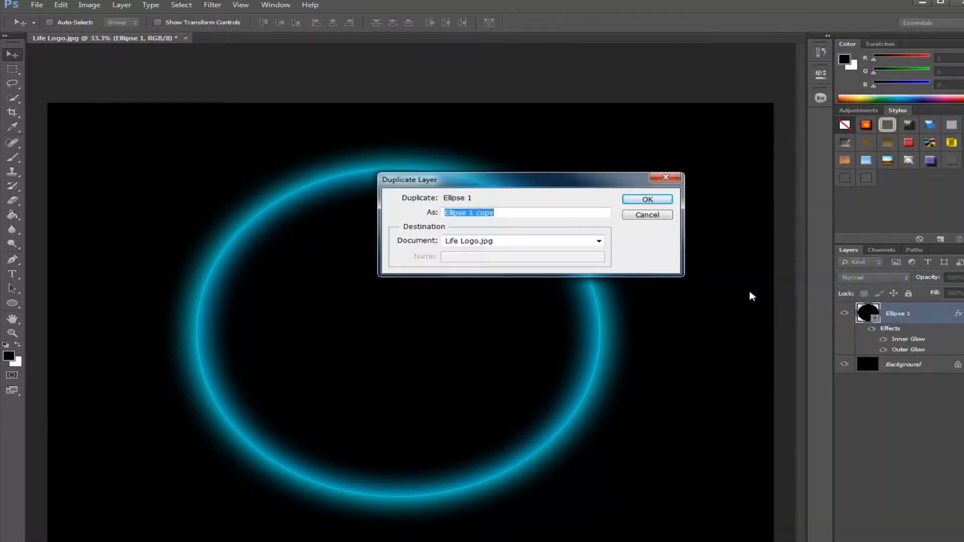
{"action": "left_click", "coordinate": [474, 213]}
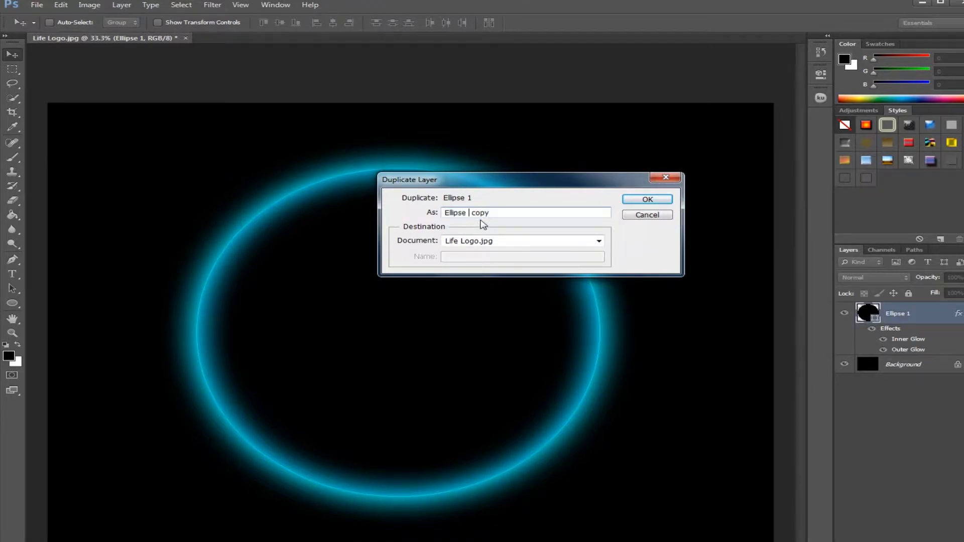
{"action": "type", "text": "2"}
{"action": "left_click", "coordinate": [646, 201]}
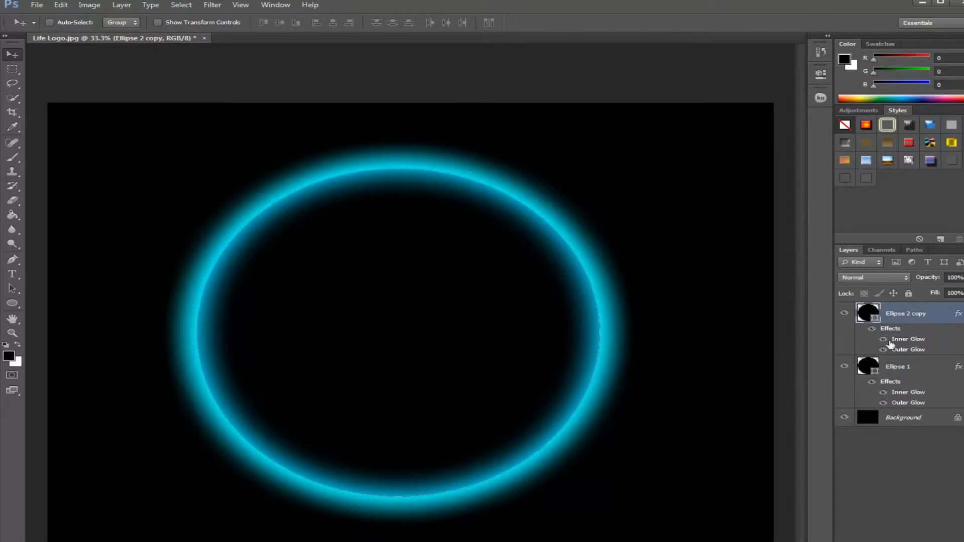
{"action": "right_click", "coordinate": [907, 315]}
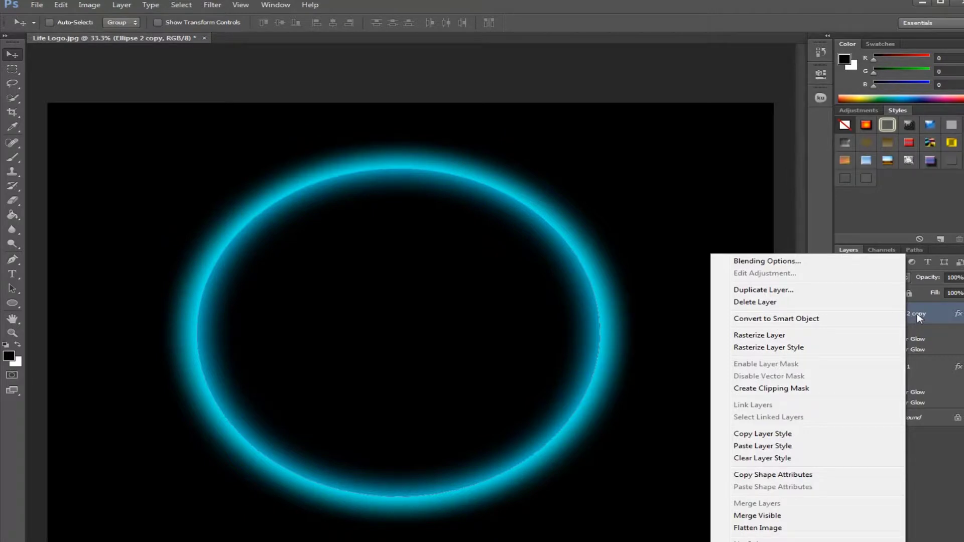
{"action": "left_click", "coordinate": [920, 317]}
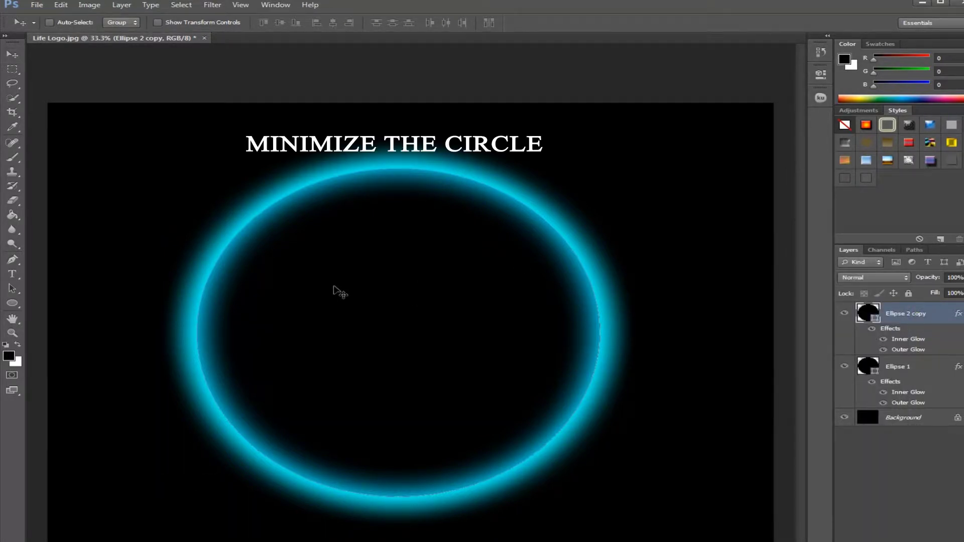
- Scale Ellipse 2 copy to about 82% and place it inside the outer ring
{"action": "key", "text": "ctrl+t"}
{"action": "left_click_drag", "start_coordinate": [601, 167], "coordinate": [523, 227]}
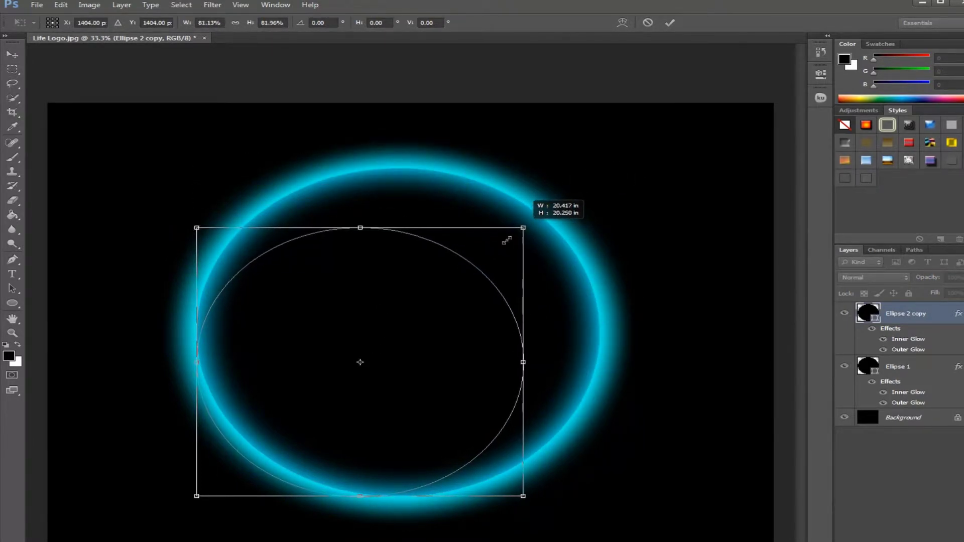
{"action": "left_click_drag", "start_coordinate": [524, 227], "coordinate": [523, 227]}
{"action": "left_click_drag", "start_coordinate": [412, 343], "coordinate": [444, 320]}
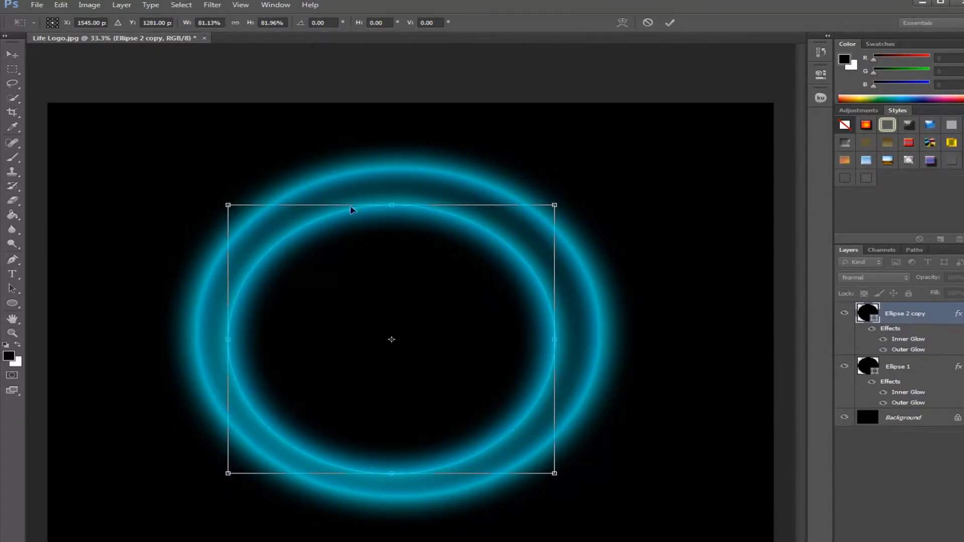
{"action": "left_click_drag", "start_coordinate": [554, 205], "coordinate": [561, 197]}
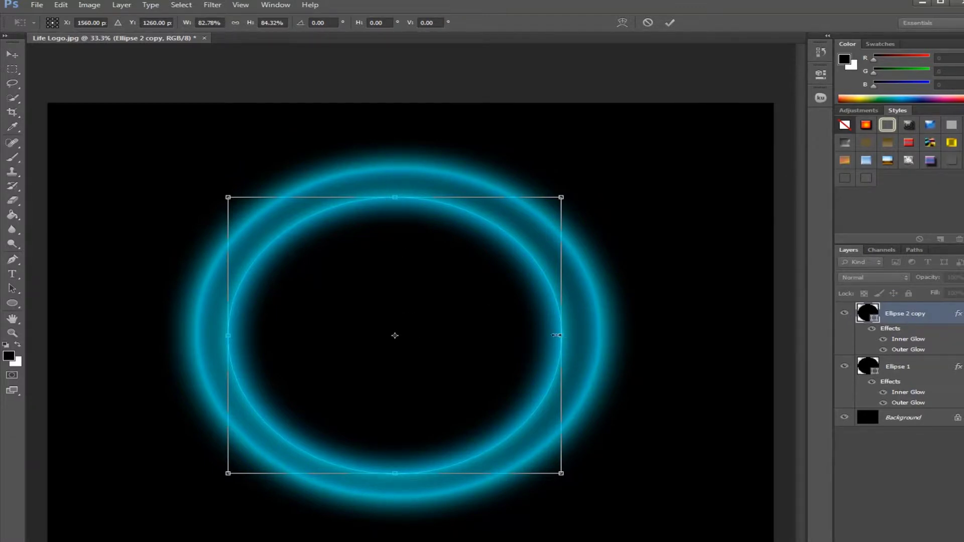
{"action": "left_click", "coordinate": [670, 22]}
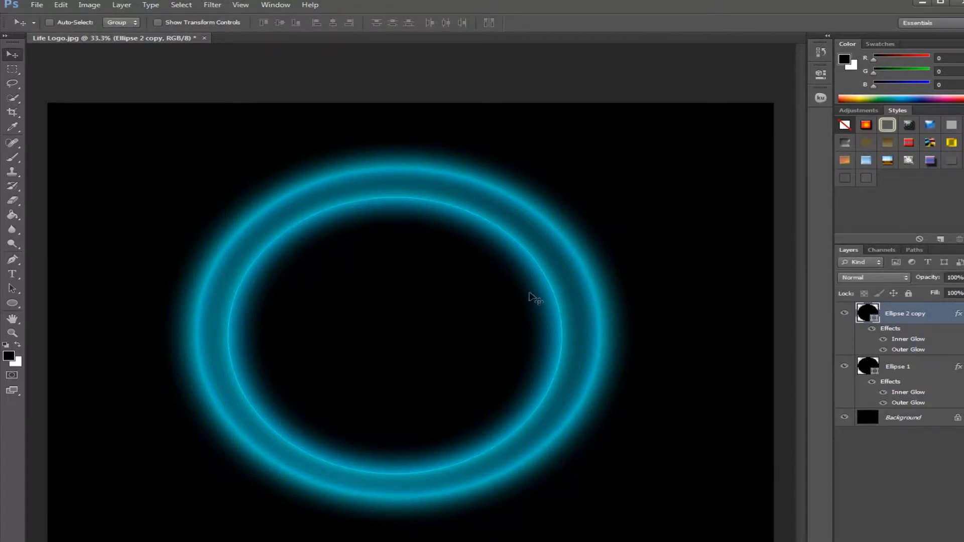
- Change the left stop of Ellipse 2 copy's Inner Glow gradient to dark grey
{"action": "right_click", "coordinate": [899, 317]}
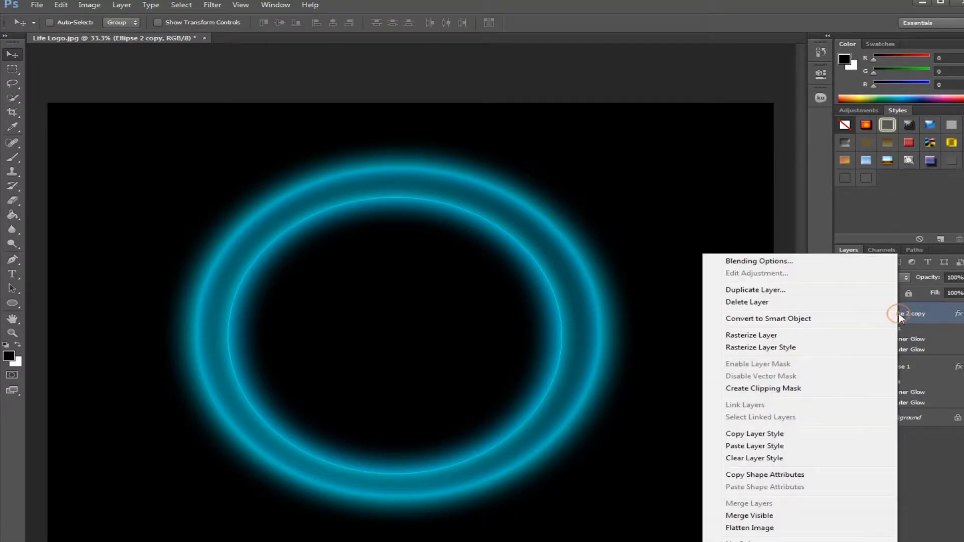
{"action": "left_click", "coordinate": [759, 262]}
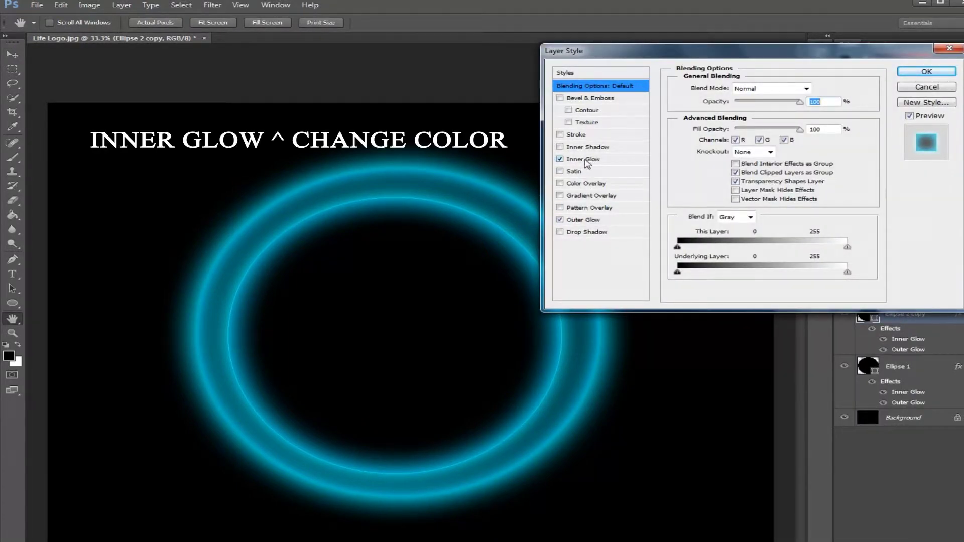
{"action": "left_click", "coordinate": [585, 159]}
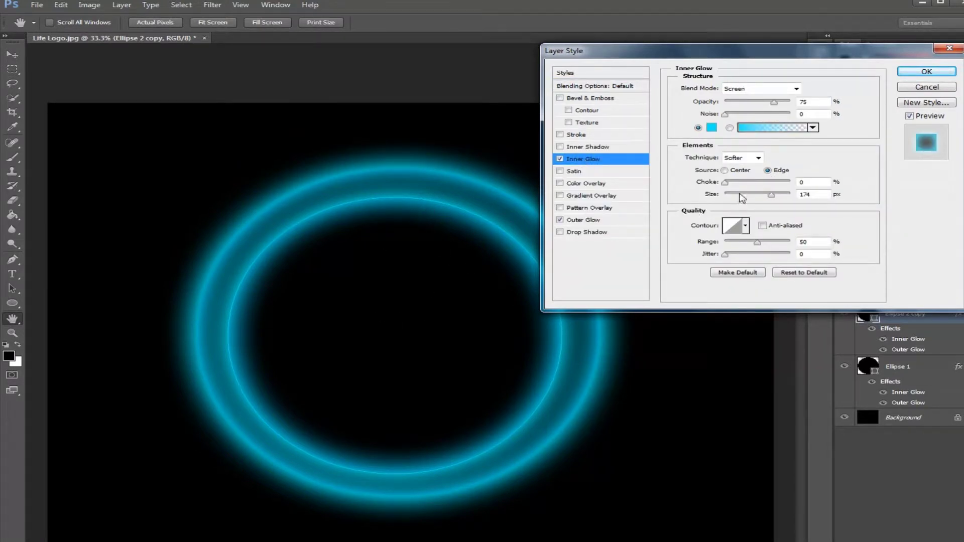
{"action": "left_click", "coordinate": [747, 130]}
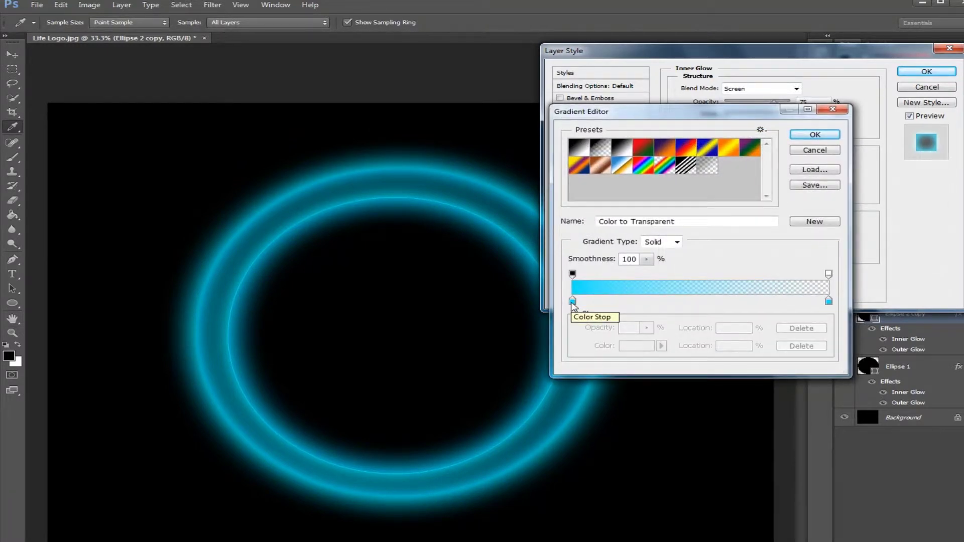
{"action": "left_click", "coordinate": [573, 301]}
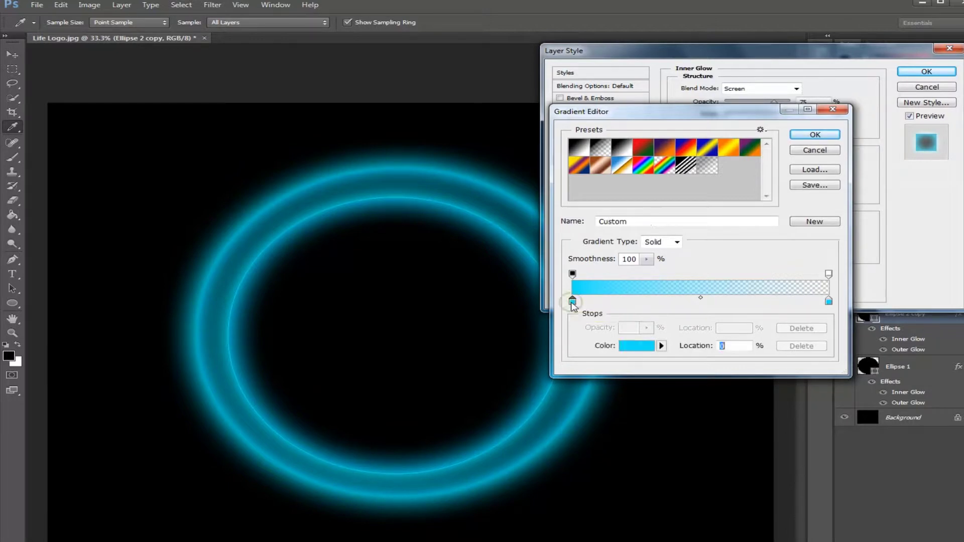
{"action": "left_click", "coordinate": [635, 346]}
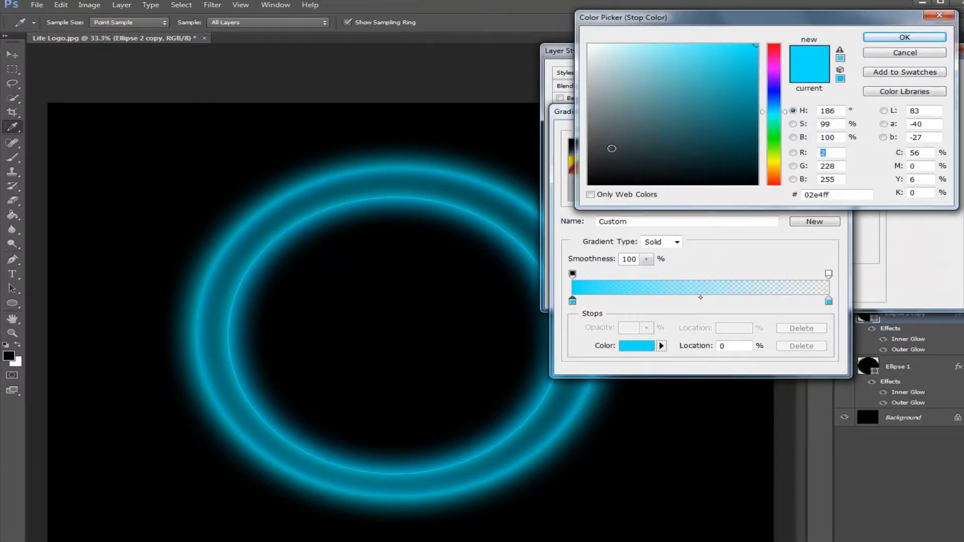
{"action": "left_click", "coordinate": [599, 150]}
{"action": "left_click", "coordinate": [587, 150]}
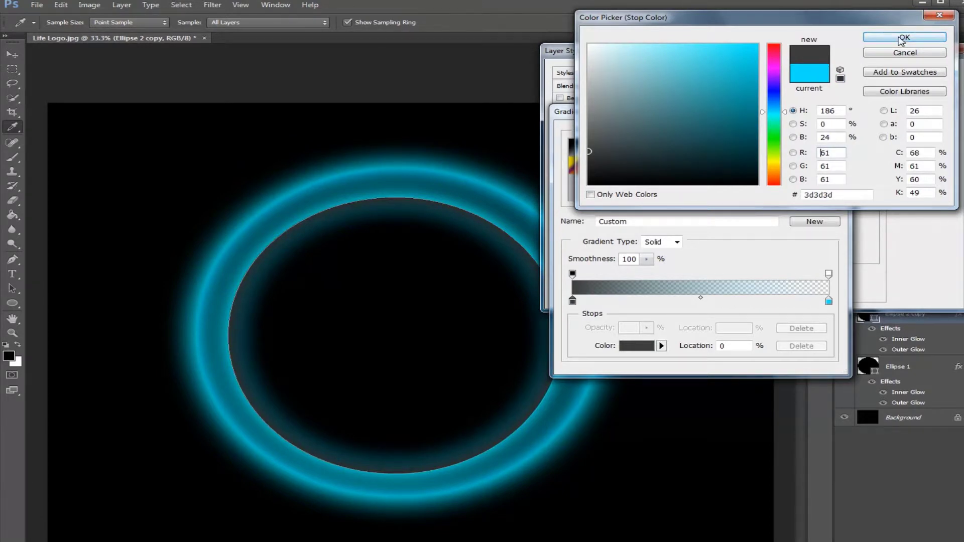
{"action": "left_click", "coordinate": [899, 39]}
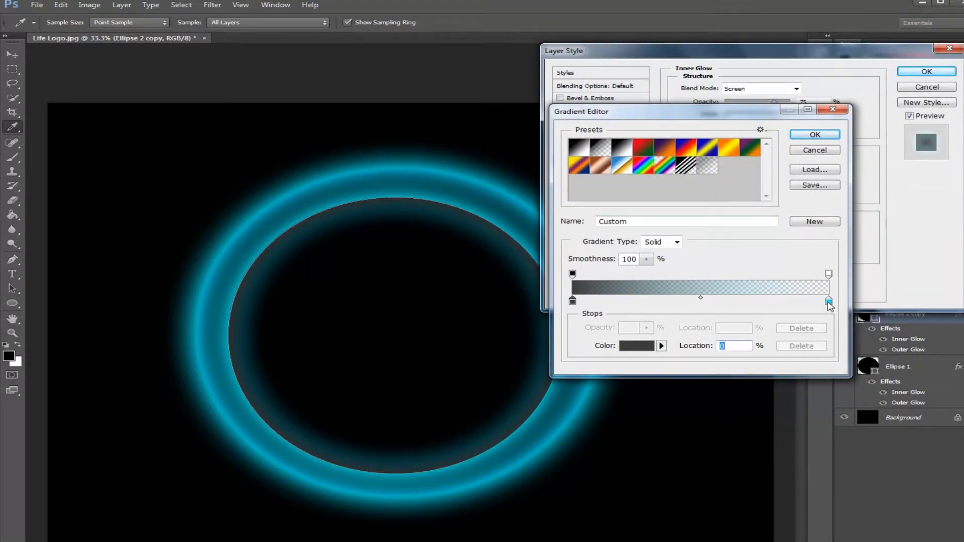
- Make the right gradient stop dark grey too and set the glow Source to Center
{"action": "left_click", "coordinate": [828, 302]}
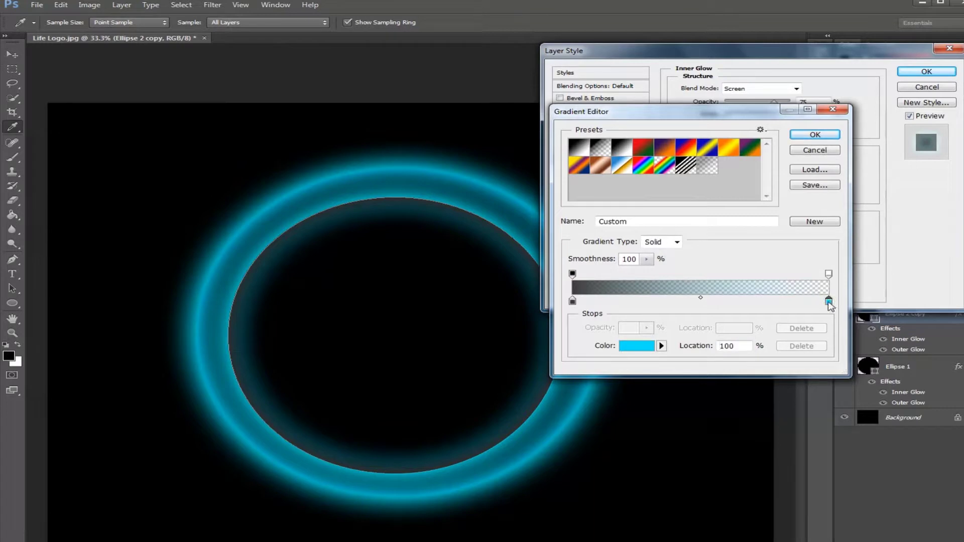
{"action": "left_click", "coordinate": [634, 346]}
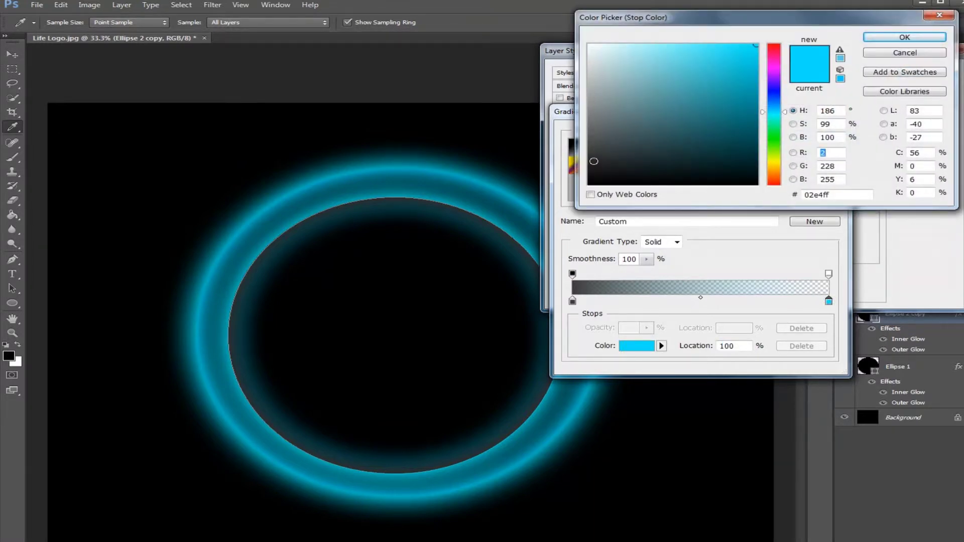
{"action": "left_click_drag", "start_coordinate": [593, 162], "coordinate": [588, 156]}
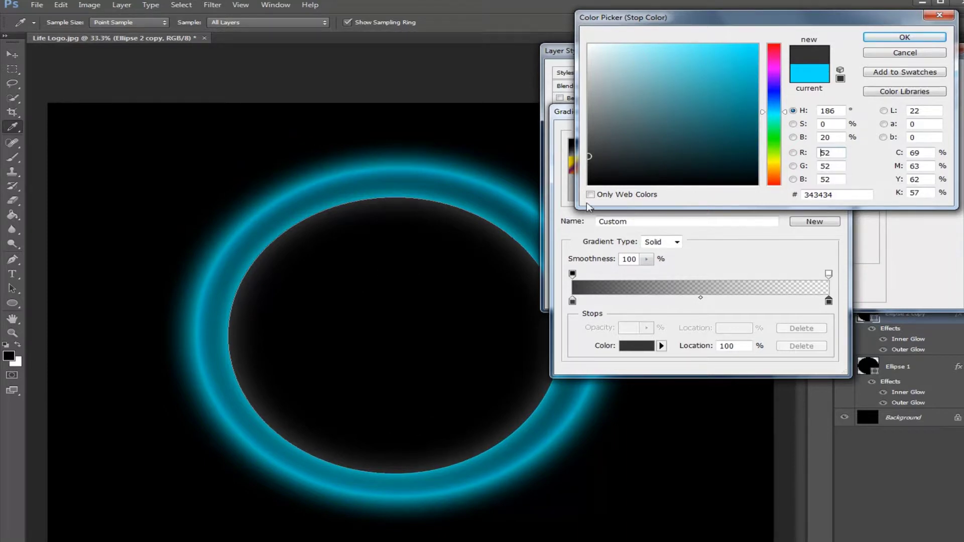
{"action": "left_click", "coordinate": [914, 38]}
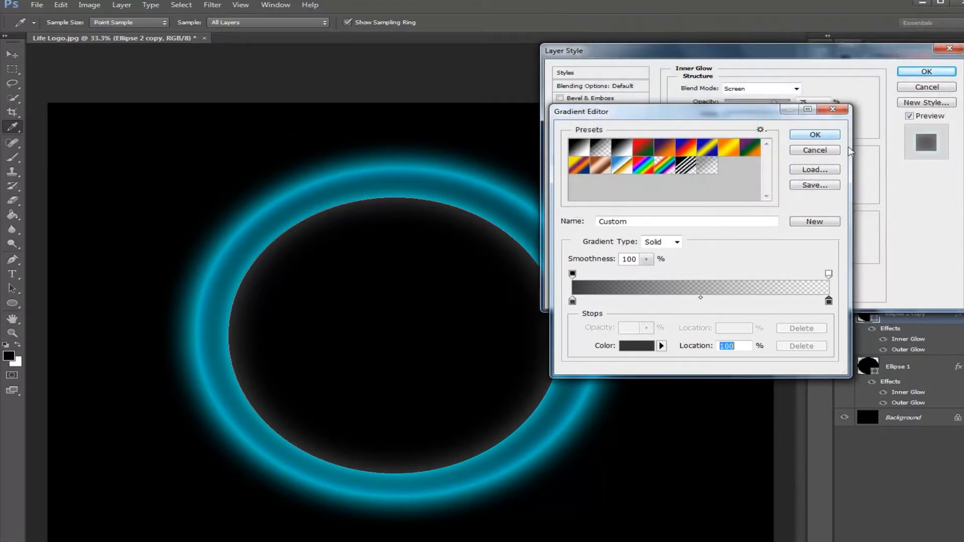
{"action": "left_click", "coordinate": [816, 135]}
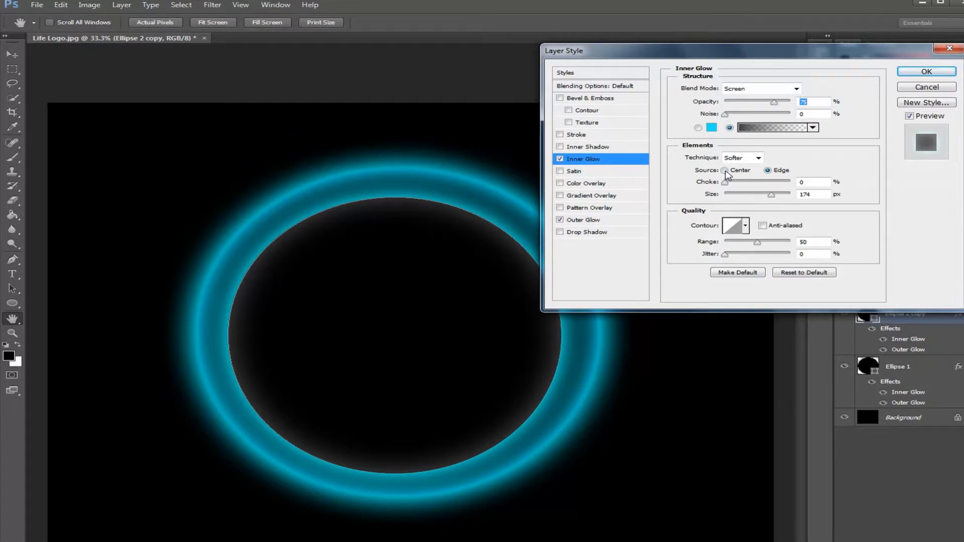
{"action": "left_click", "coordinate": [724, 170]}
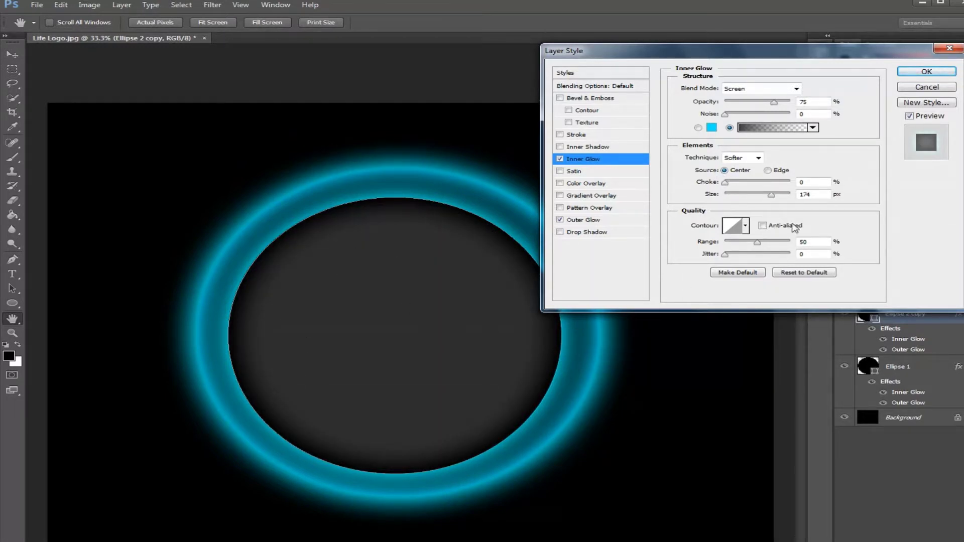
{"action": "left_click", "coordinate": [926, 73]}
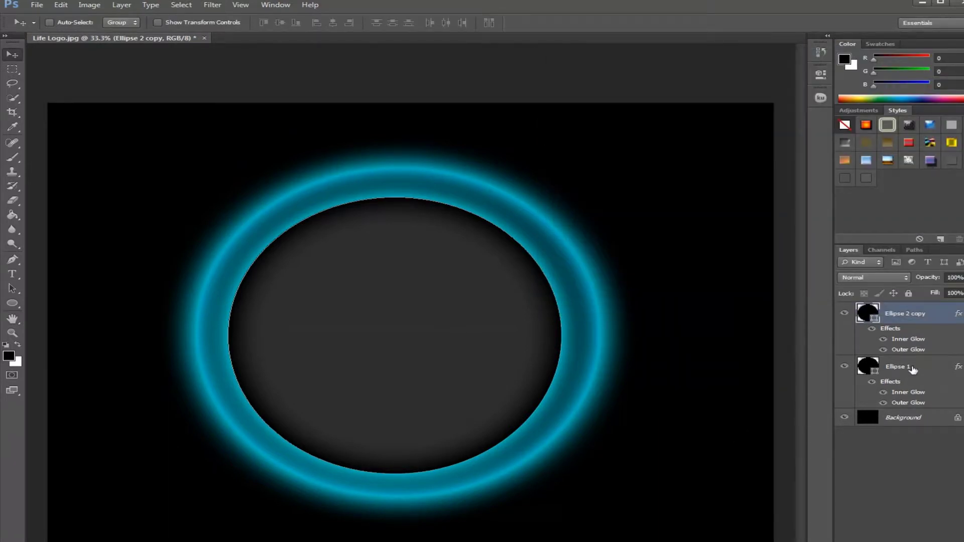
{"action": "left_click", "coordinate": [912, 370]}
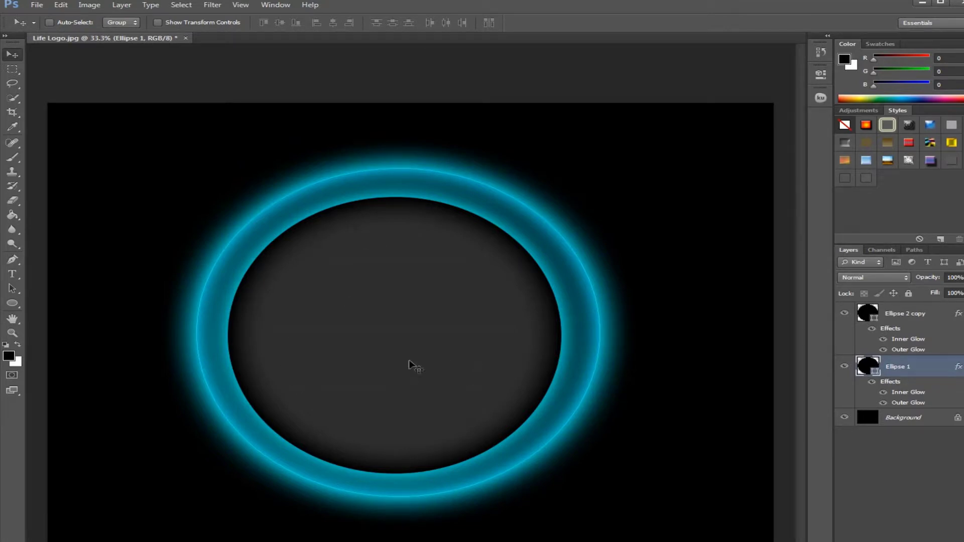
- Type 'Life', move its layer above the rings, and centre it in the disc
{"action": "key", "text": "ctrl+t"}
{"action": "left_click", "coordinate": [905, 420]}
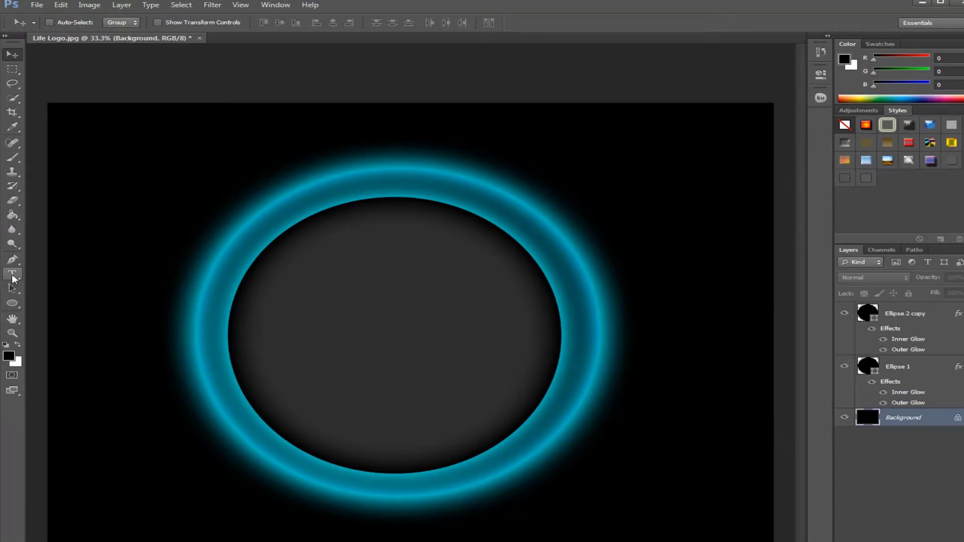
{"action": "left_click", "coordinate": [12, 275]}
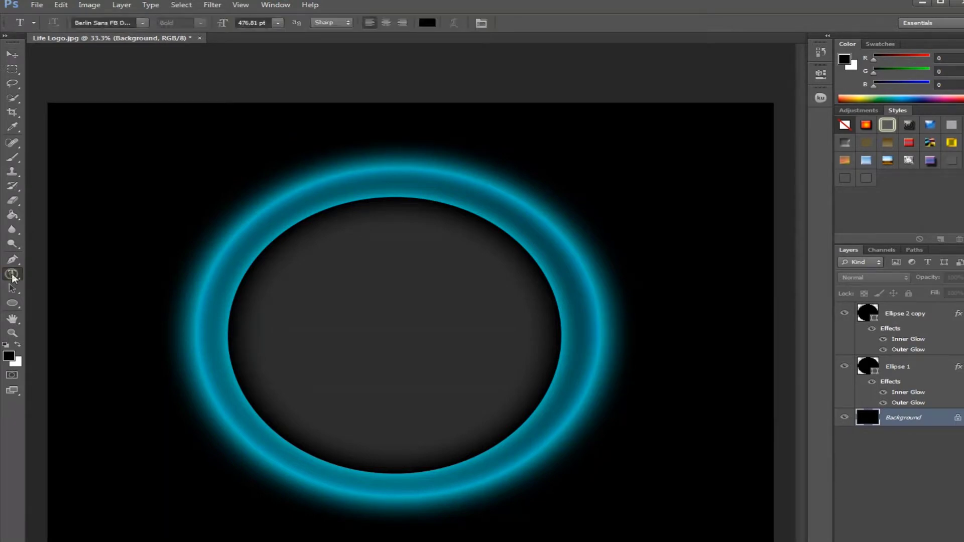
{"action": "left_click", "coordinate": [351, 300]}
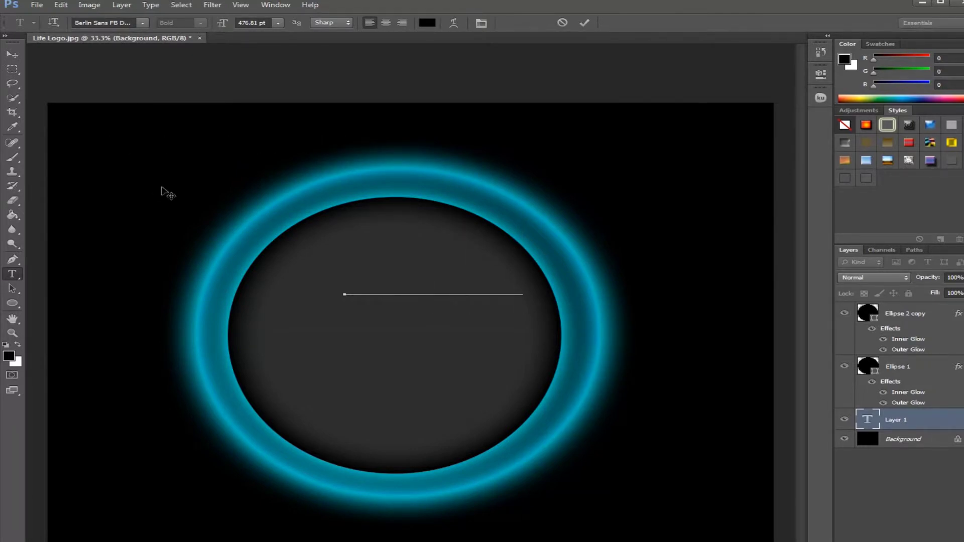
{"action": "left_click", "coordinate": [13, 59]}
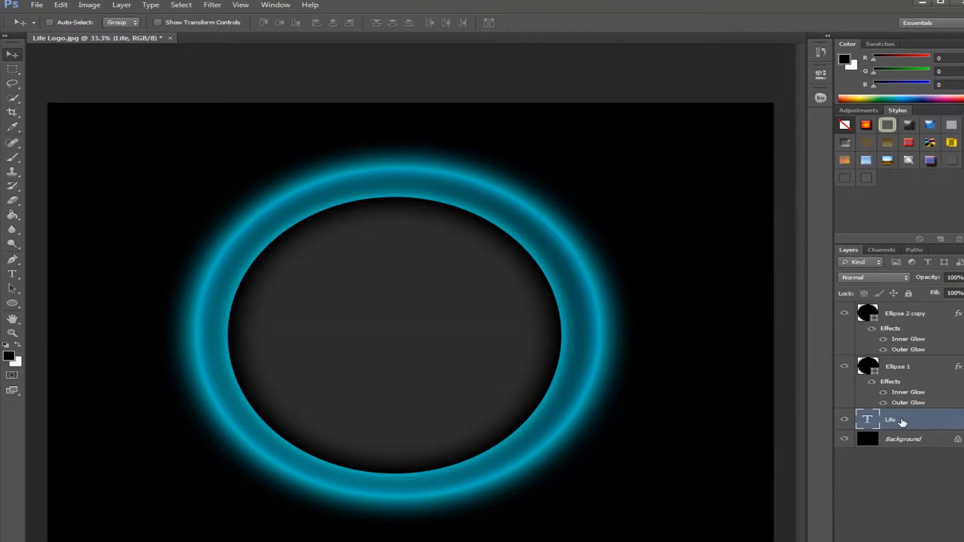
{"action": "left_click_drag", "start_coordinate": [900, 406], "coordinate": [898, 313]}
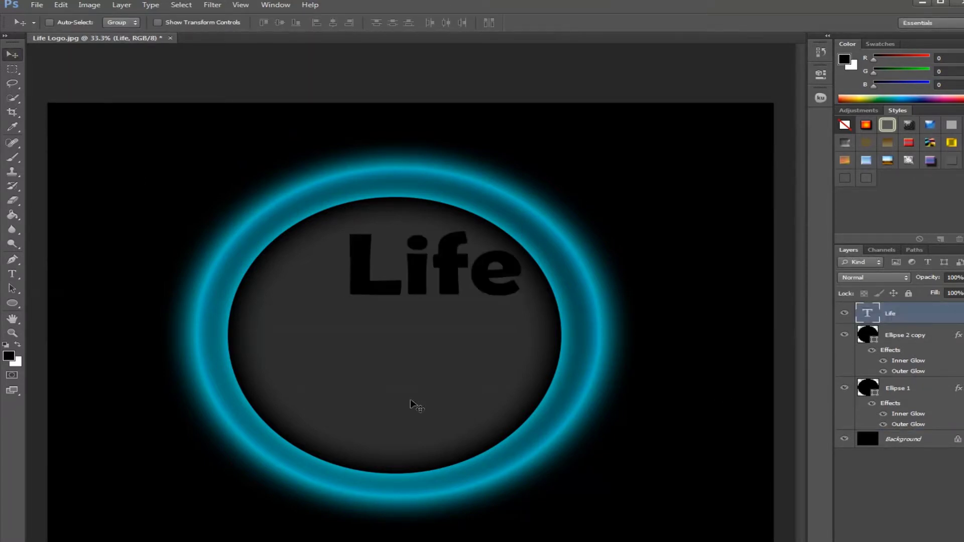
{"action": "left_click_drag", "start_coordinate": [457, 278], "coordinate": [416, 334]}
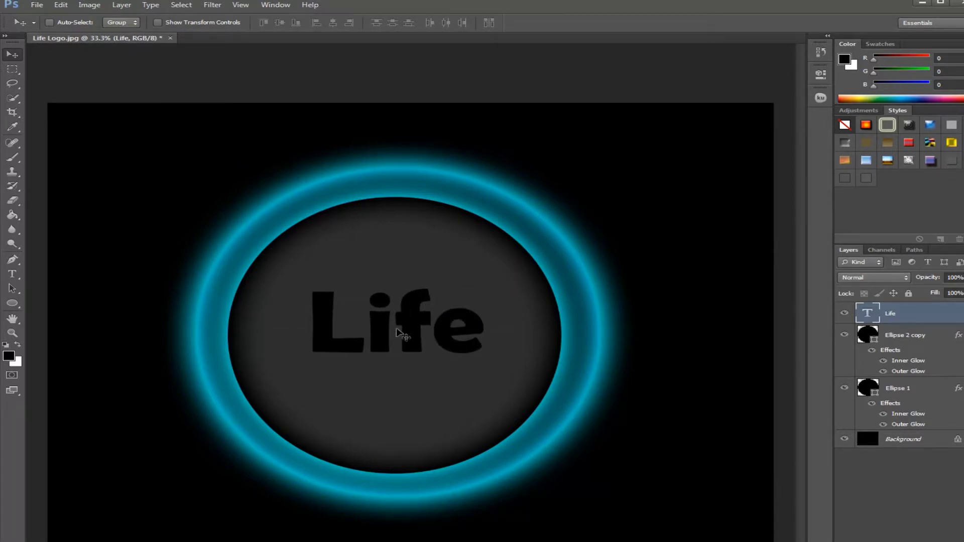
{"action": "left_click", "coordinate": [12, 274]}
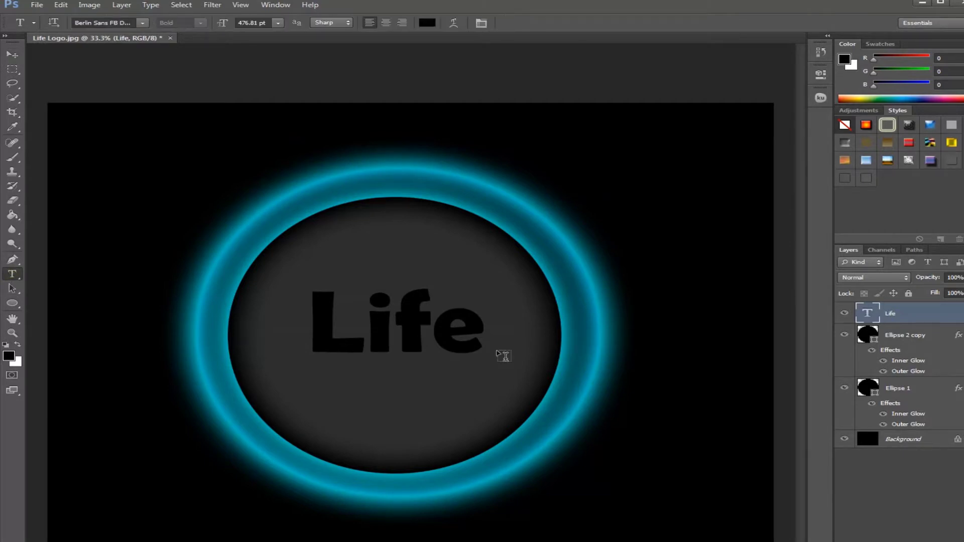
- Add a smaller 'Production' line beneath 'Life' and commit the type layer
{"action": "left_click", "coordinate": [481, 333]}
{"action": "key", "text": "Return"}
{"action": "type", "text": "P"}
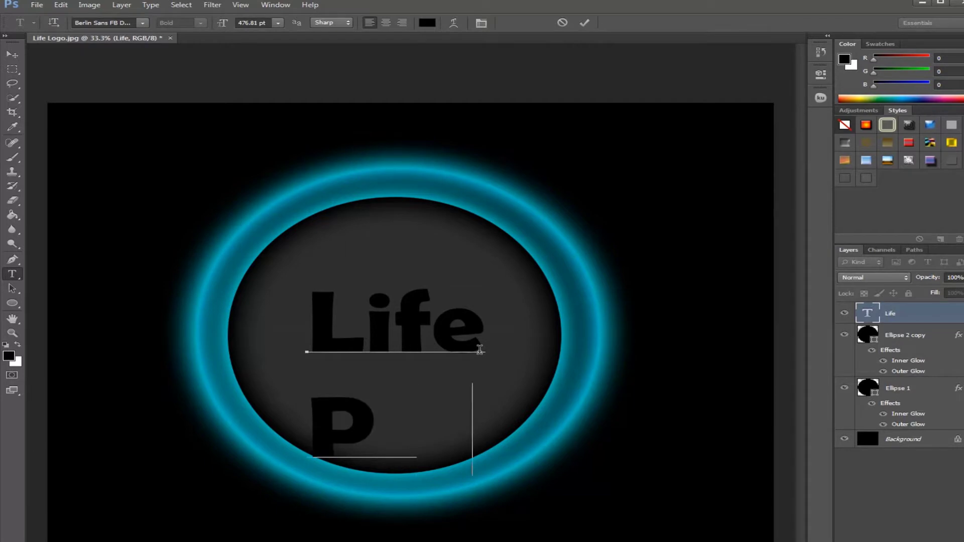
{"action": "type", "text": "roductio"}
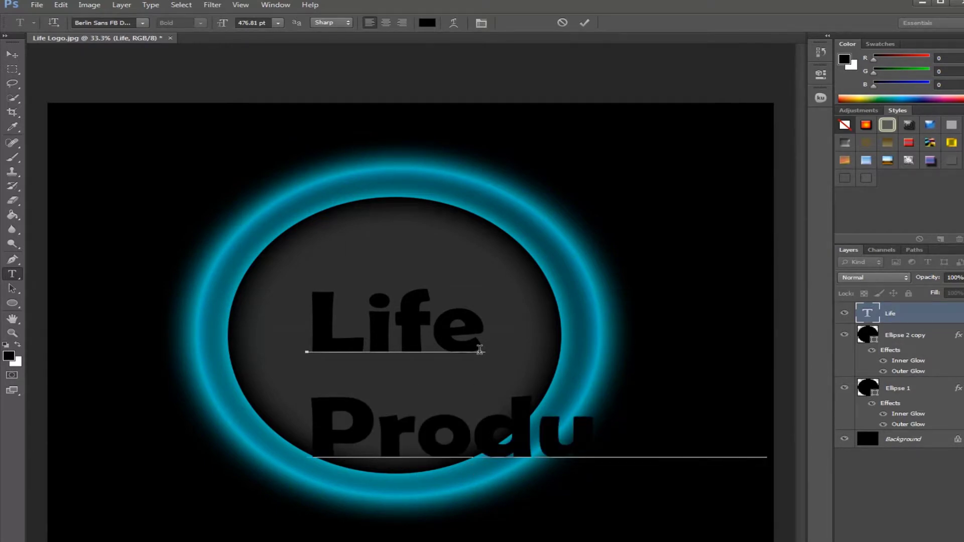
{"action": "left_click_drag", "start_coordinate": [318, 426], "coordinate": [958, 467]}
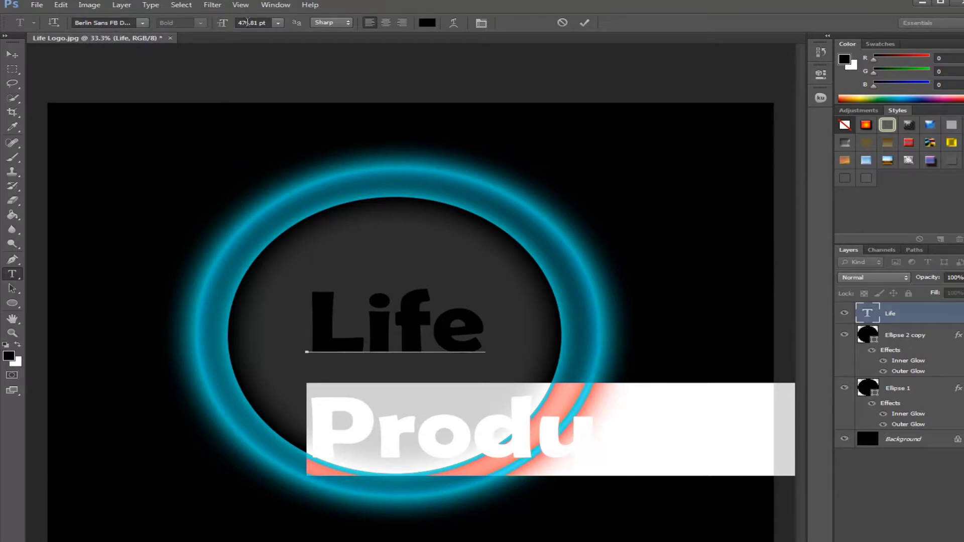
{"action": "left_click_drag", "start_coordinate": [222, 27], "coordinate": [12, 36]}
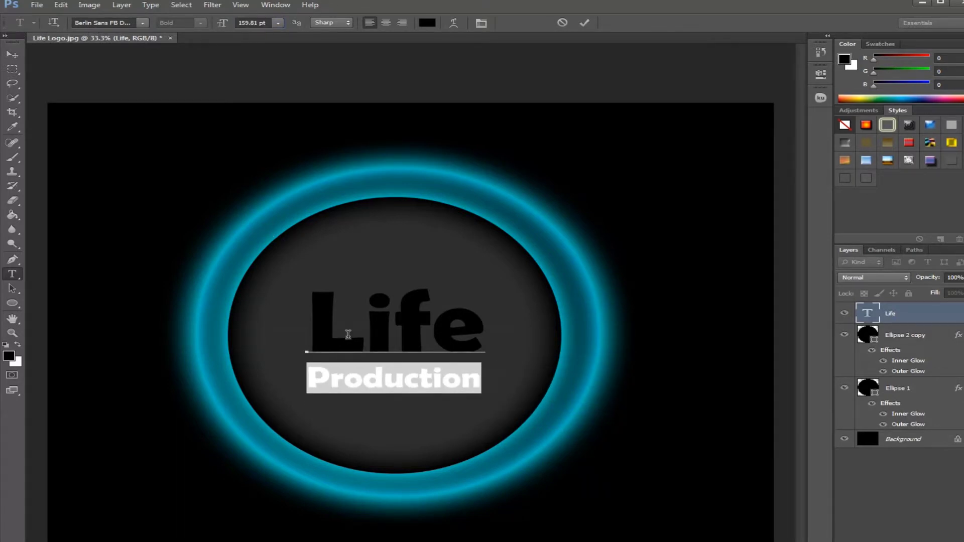
{"action": "left_click", "coordinate": [456, 379]}
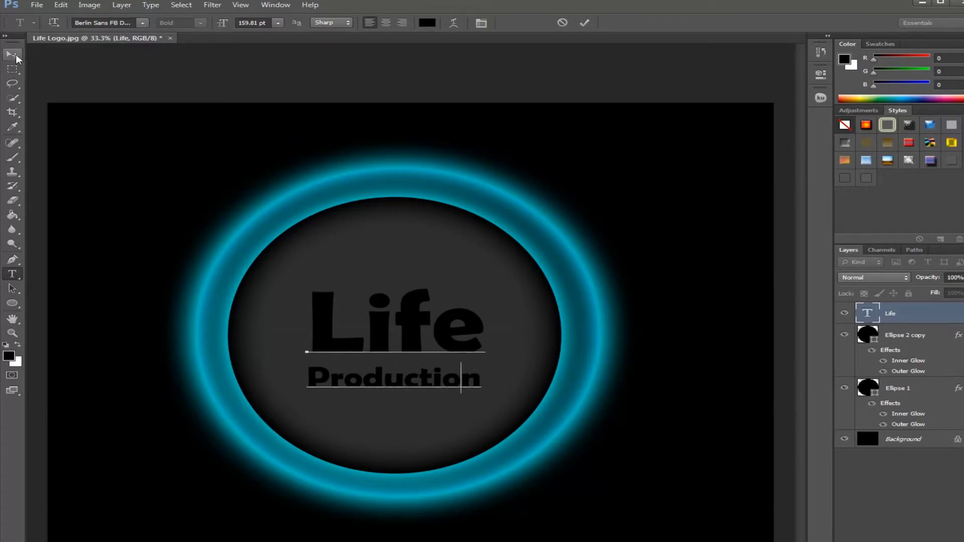
{"action": "left_click", "coordinate": [15, 56]}
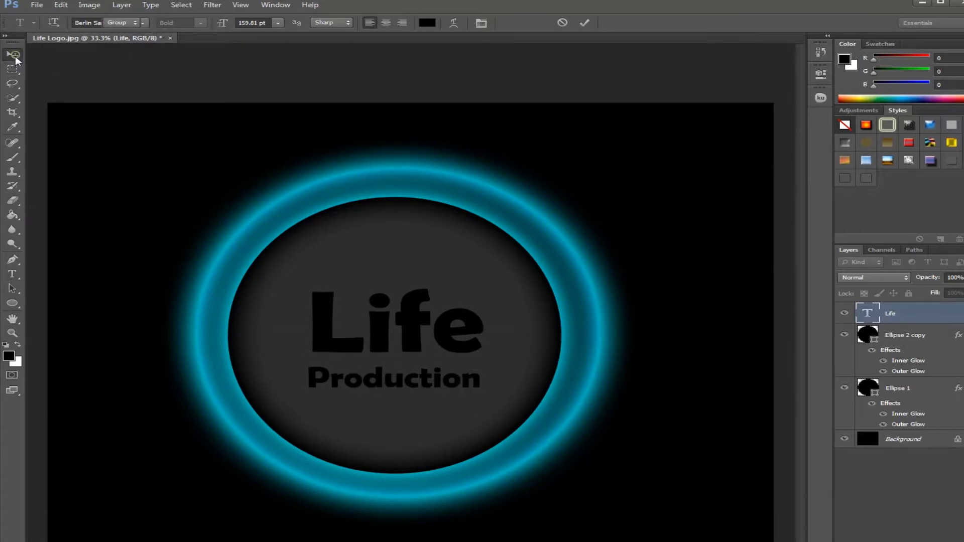
{"action": "left_click", "coordinate": [904, 390]}
{"action": "right_click", "coordinate": [905, 391]}
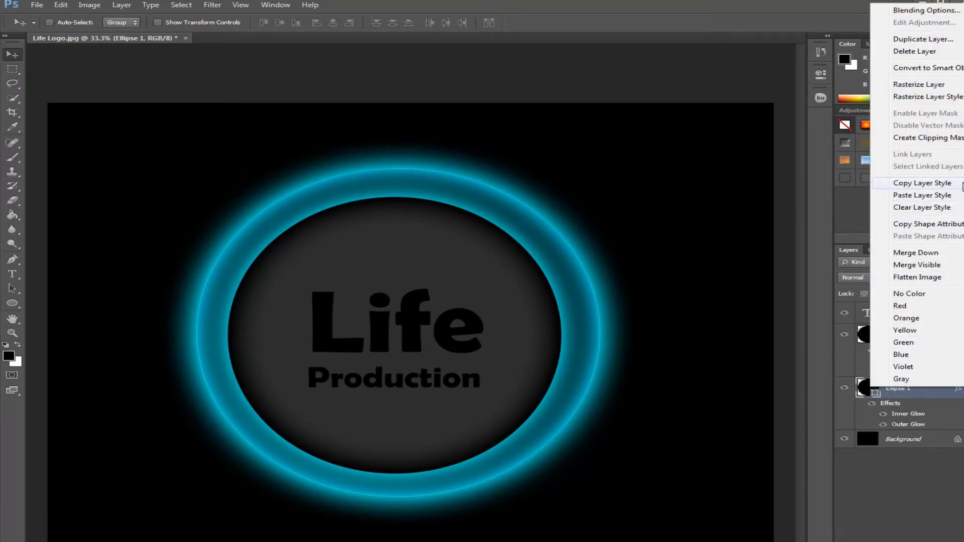
- Copy Ellipse 1's glow layer style and paste it onto the Life Production text
{"action": "left_click", "coordinate": [953, 184]}
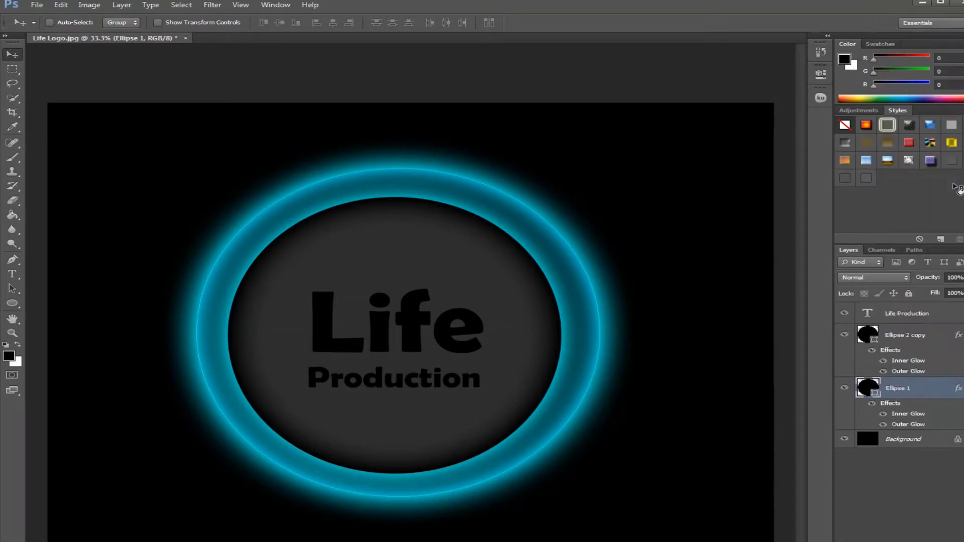
{"action": "left_click", "coordinate": [899, 315]}
{"action": "right_click", "coordinate": [899, 315]}
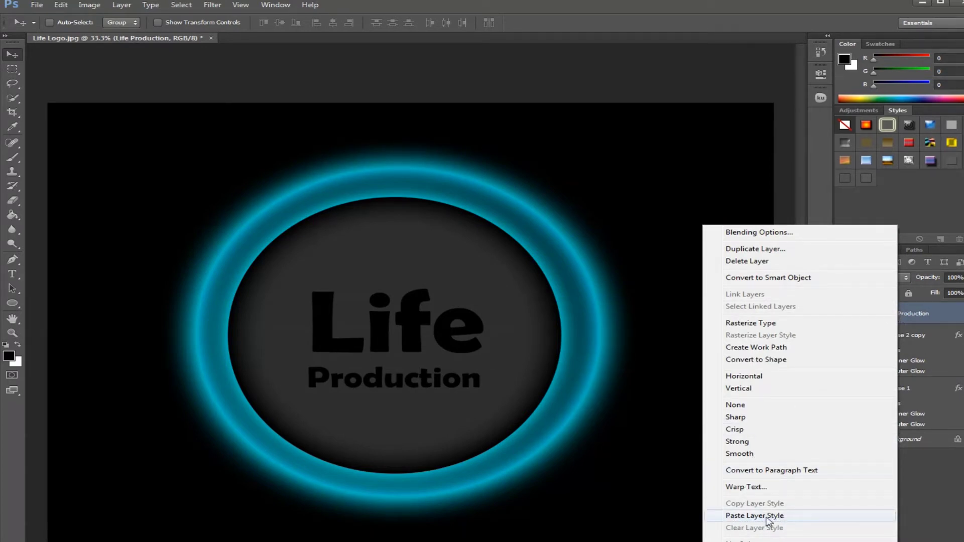
{"action": "left_click", "coordinate": [766, 517]}
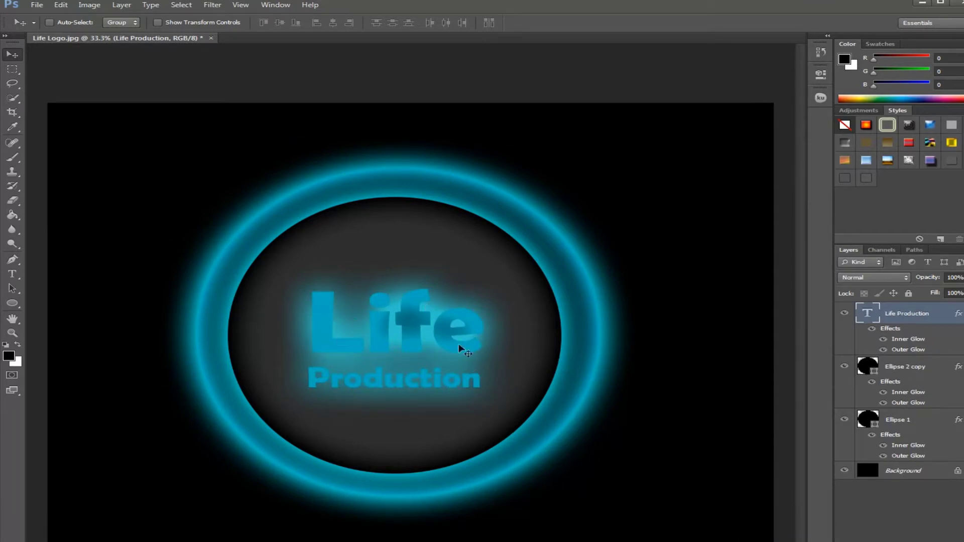
{"action": "right_click", "coordinate": [891, 319]}
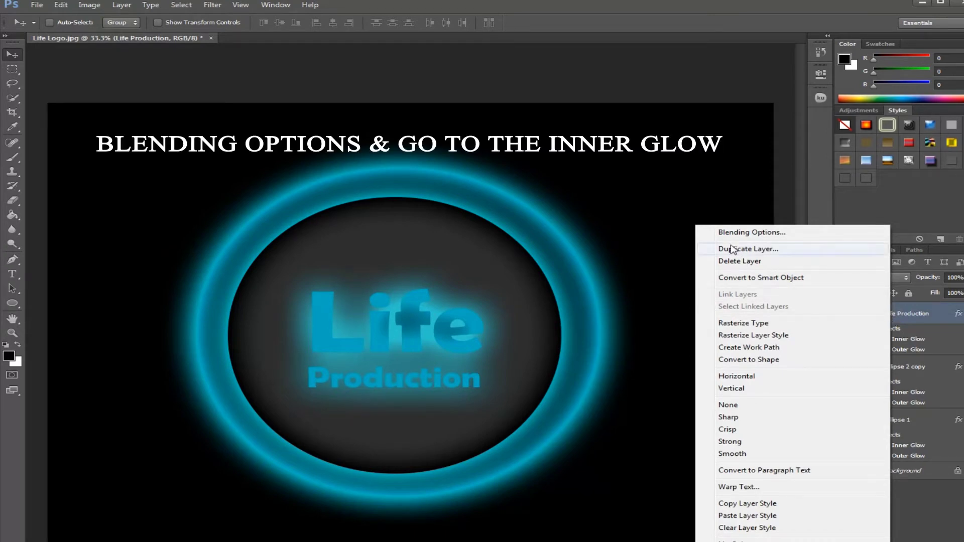
{"action": "left_click", "coordinate": [755, 233]}
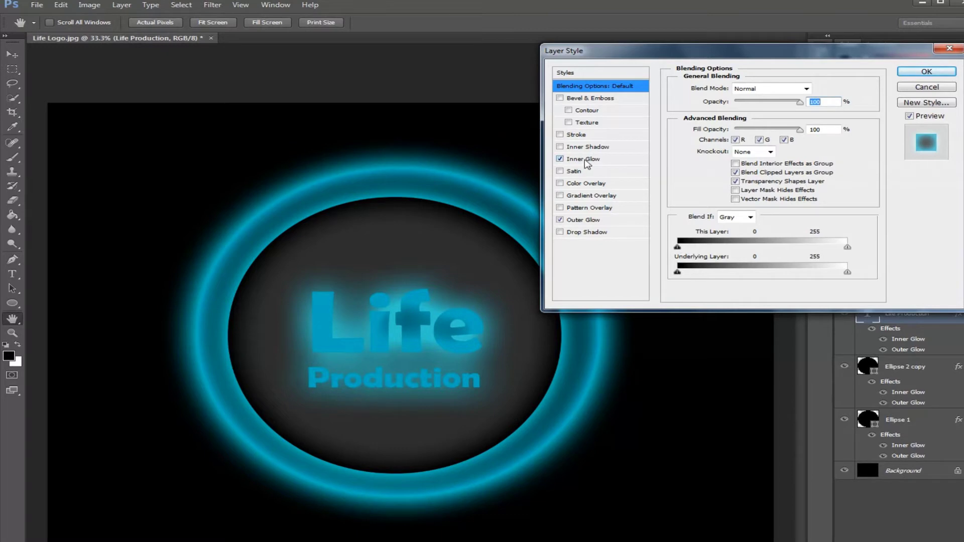
- Reduce the text's Inner Glow size to about 13 px, leaving a thin cyan rim inside the letters
{"action": "left_click", "coordinate": [588, 160]}
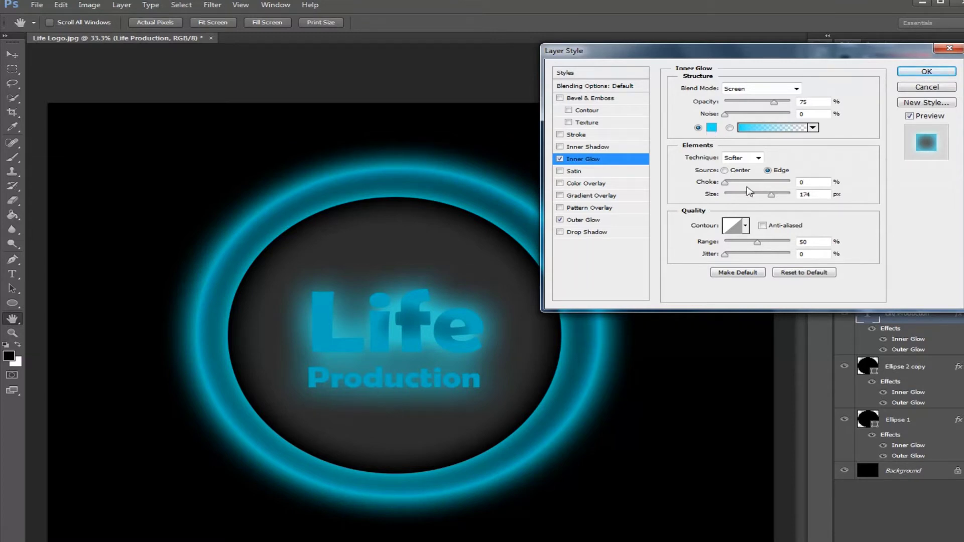
{"action": "left_click_drag", "start_coordinate": [772, 195], "coordinate": [731, 196]}
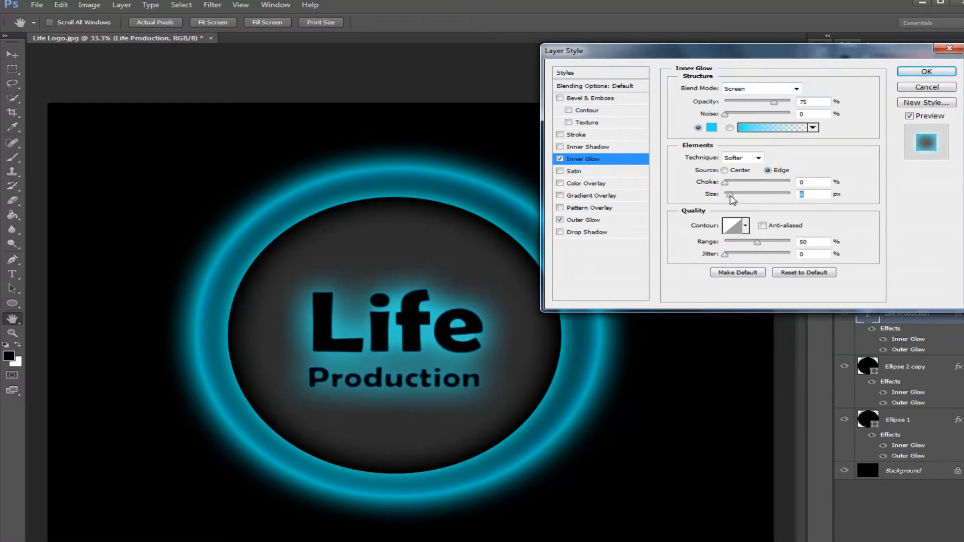
{"action": "left_click_drag", "start_coordinate": [729, 196], "coordinate": [731, 196]}
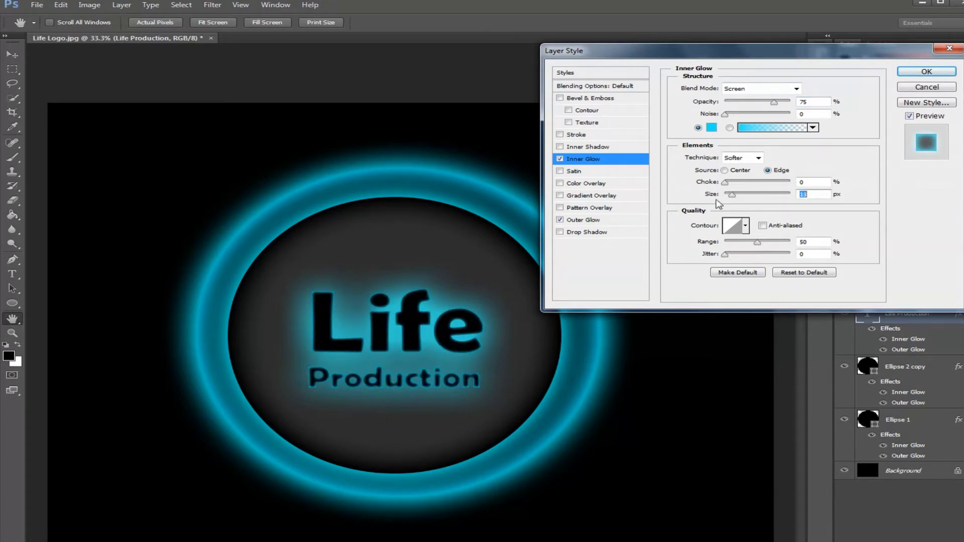
{"action": "left_click", "coordinate": [578, 221]}
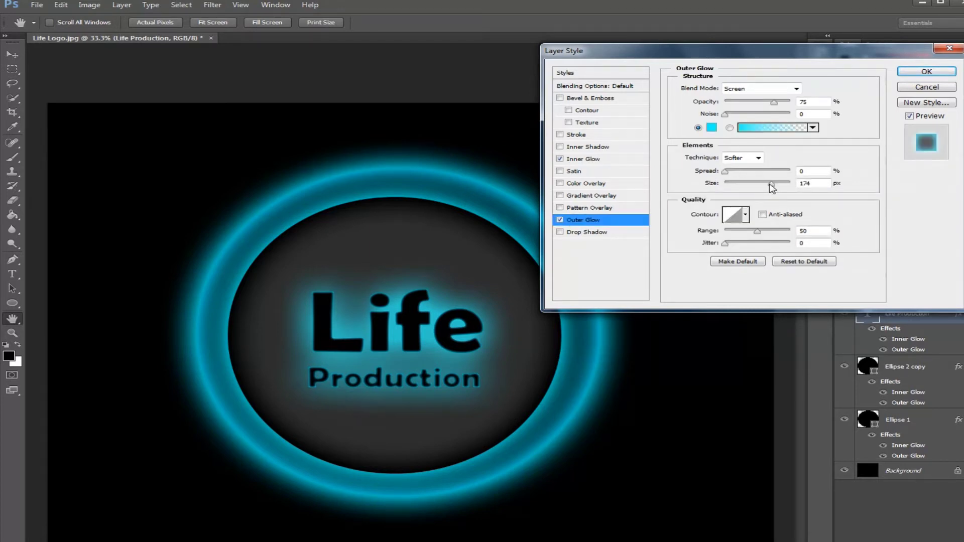
- Cut the text's Outer Glow size to about 23 px for a tight cyan halo
{"action": "left_click_drag", "start_coordinate": [771, 185], "coordinate": [733, 184]}
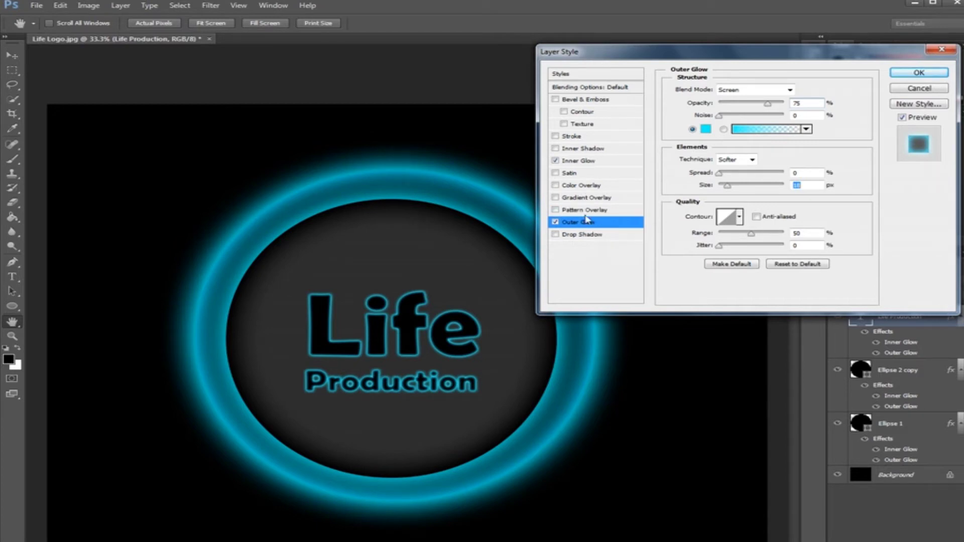
{"action": "left_click_drag", "start_coordinate": [727, 186], "coordinate": [725, 189]}
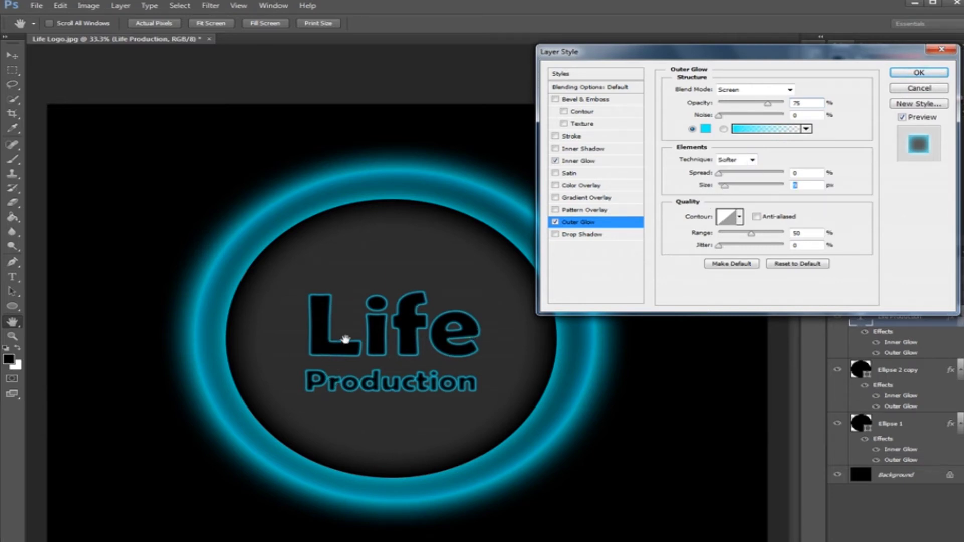
{"action": "left_click", "coordinate": [705, 130]}
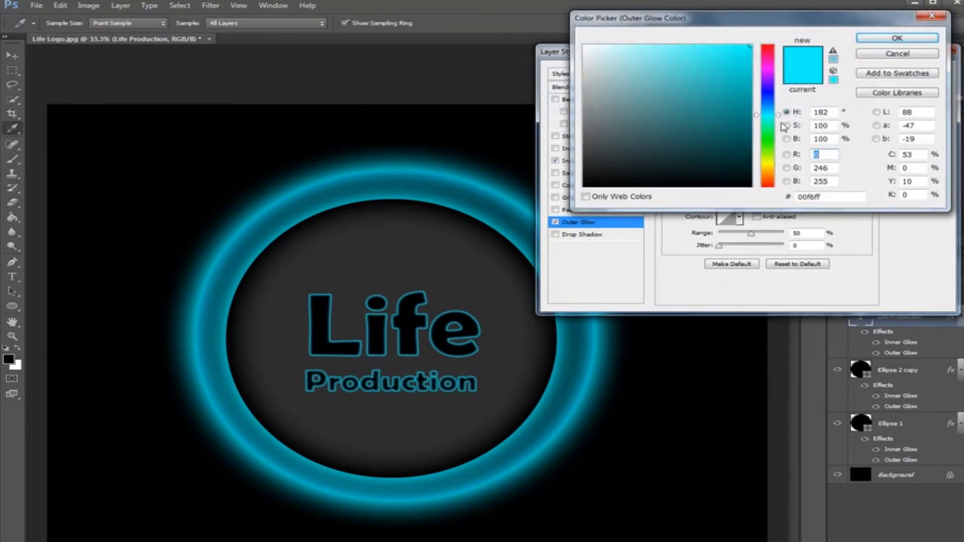
{"action": "left_click_drag", "start_coordinate": [780, 116], "coordinate": [777, 184]}
{"action": "left_click", "coordinate": [879, 41]}
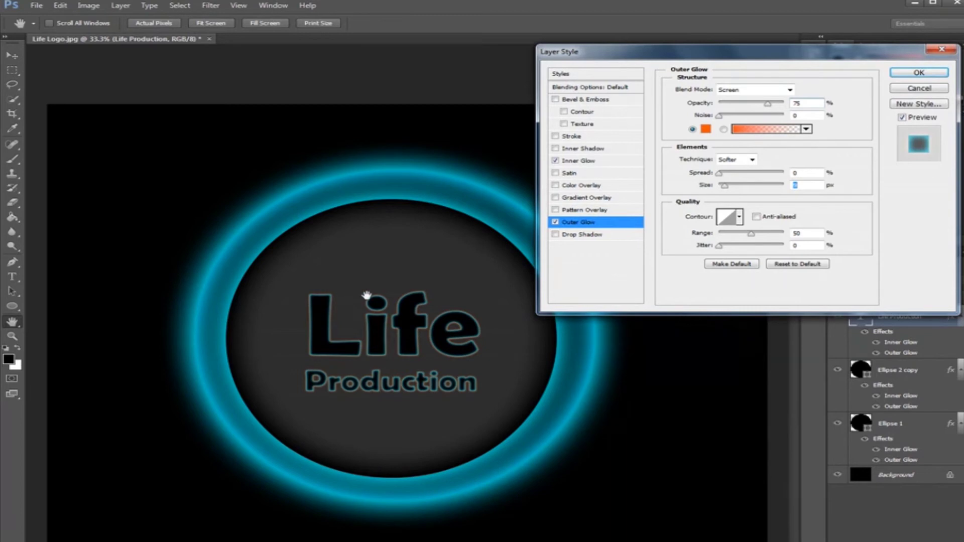
{"action": "left_click", "coordinate": [706, 130]}
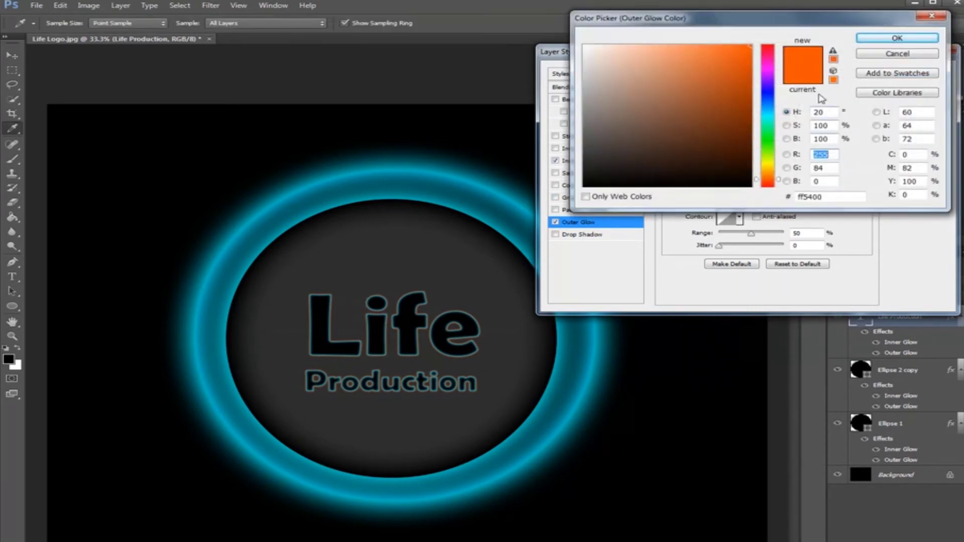
{"action": "left_click_drag", "start_coordinate": [779, 183], "coordinate": [781, 121]}
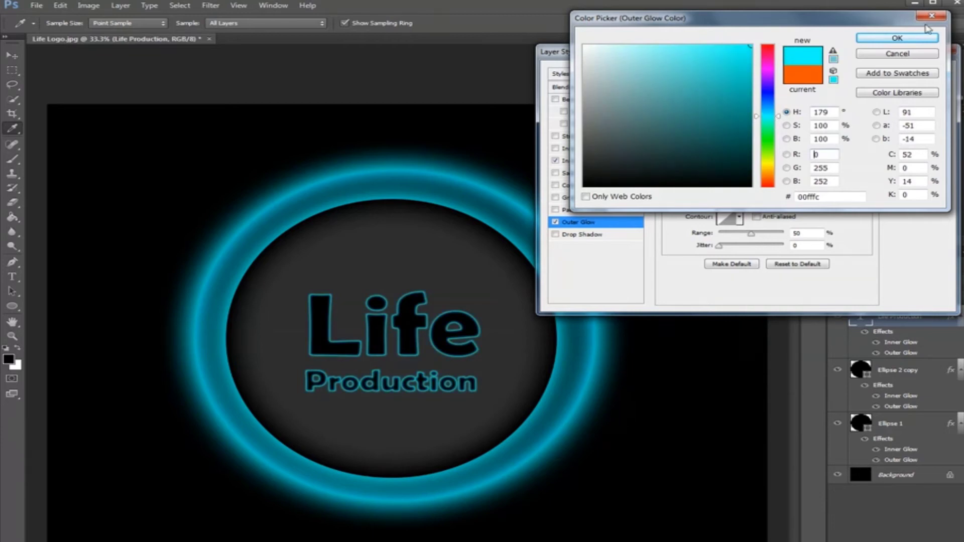
{"action": "left_click", "coordinate": [897, 37]}
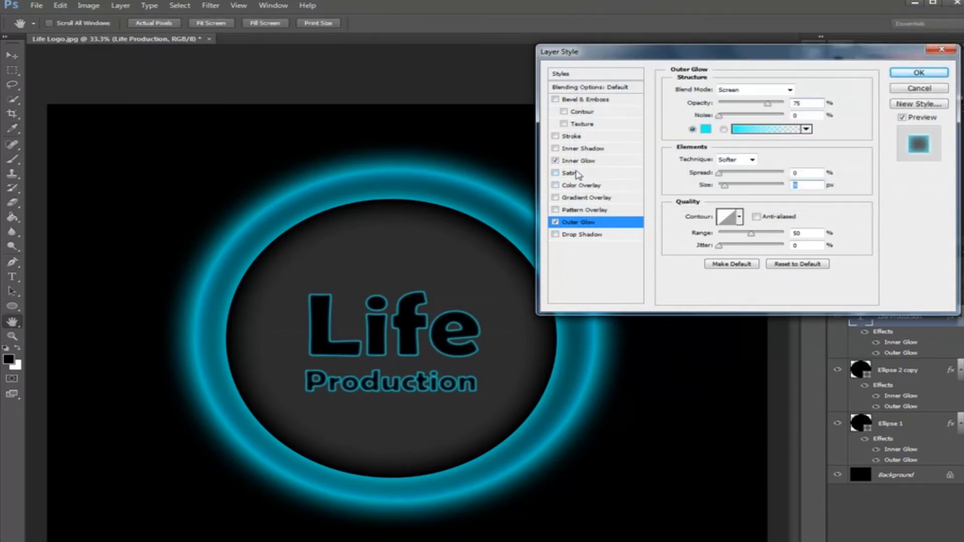
{"action": "left_click", "coordinate": [579, 160]}
- Try magenta, red, purple and blue, then set the text's Inner Glow to sky-cyan 02ccff
{"action": "left_click", "coordinate": [705, 130]}
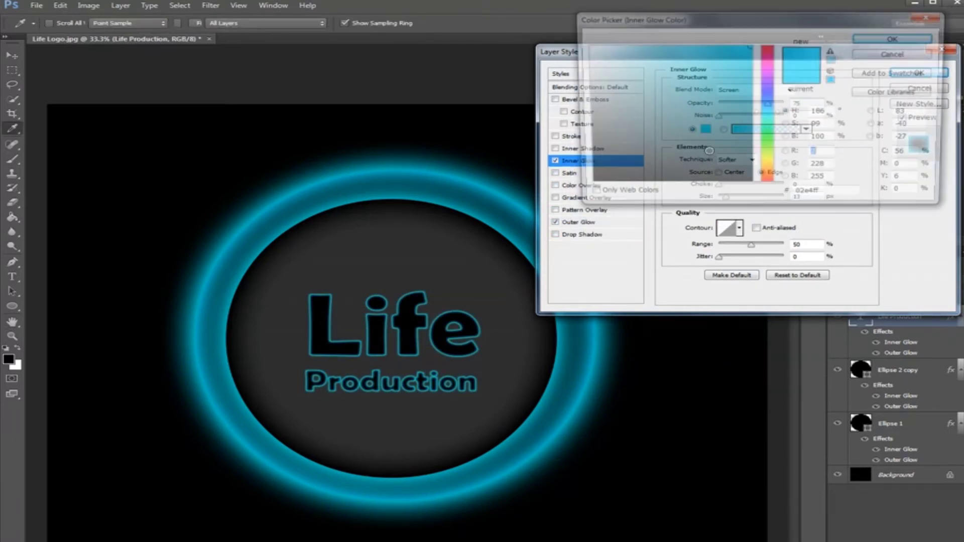
{"action": "left_click_drag", "start_coordinate": [778, 119], "coordinate": [779, 60]}
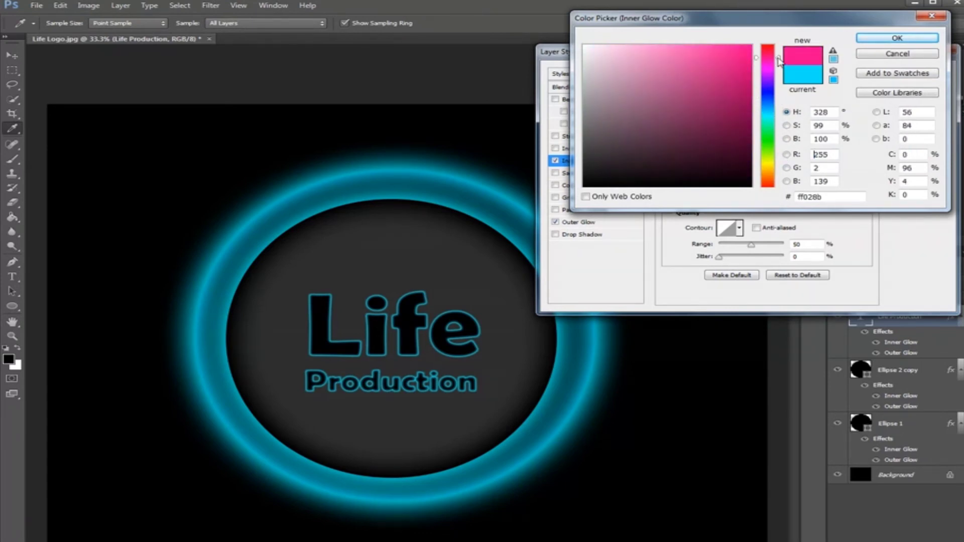
{"action": "left_click_drag", "start_coordinate": [779, 60], "coordinate": [779, 50]}
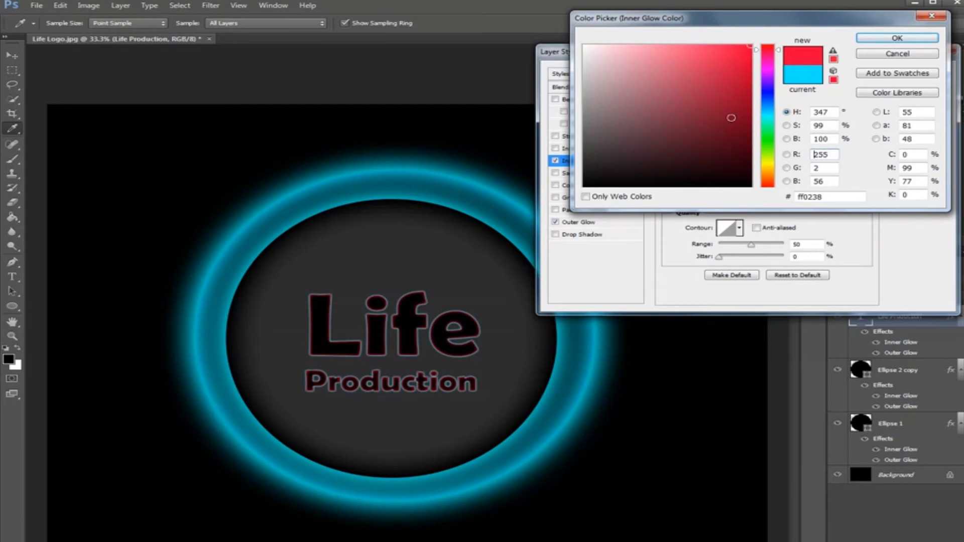
{"action": "left_click_drag", "start_coordinate": [780, 51], "coordinate": [776, 78]}
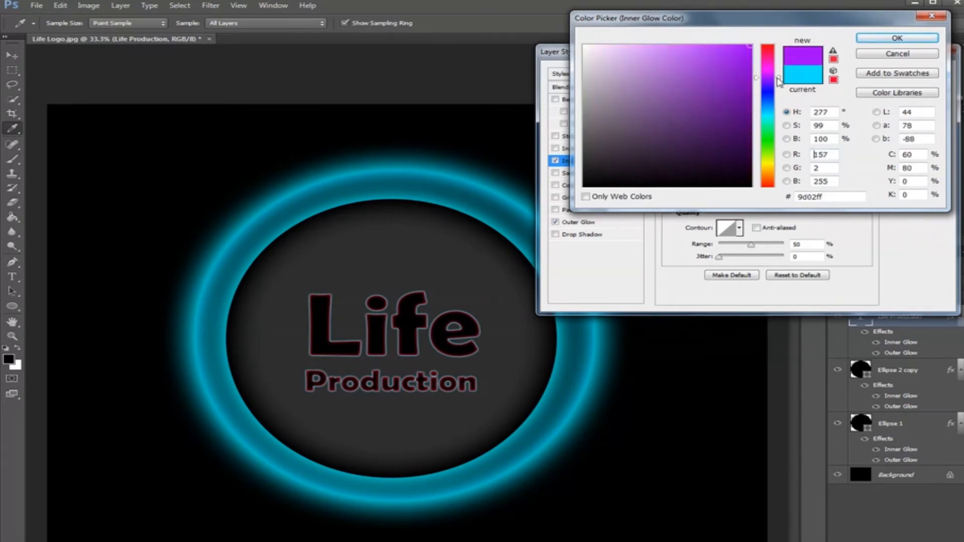
{"action": "left_click_drag", "start_coordinate": [778, 82], "coordinate": [778, 93]}
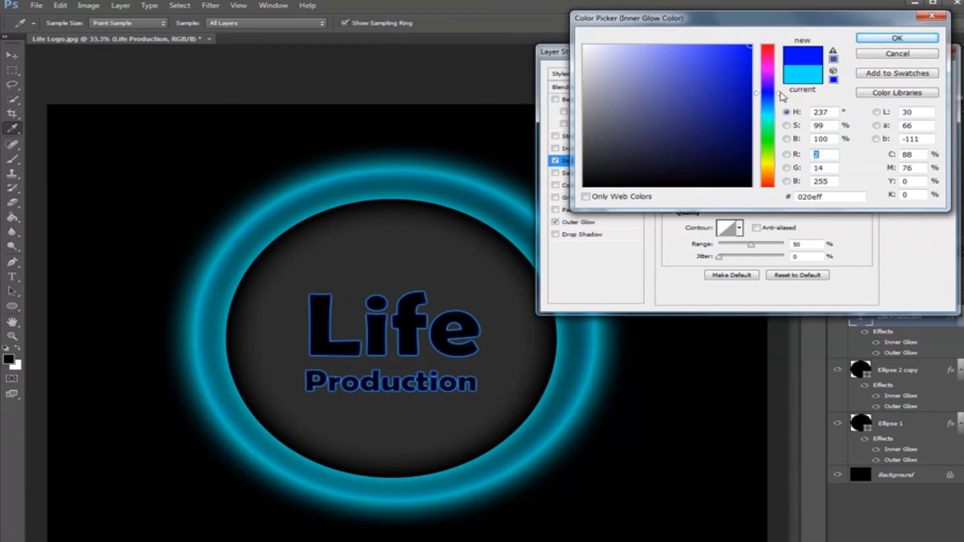
{"action": "left_click_drag", "start_coordinate": [779, 93], "coordinate": [778, 113]}
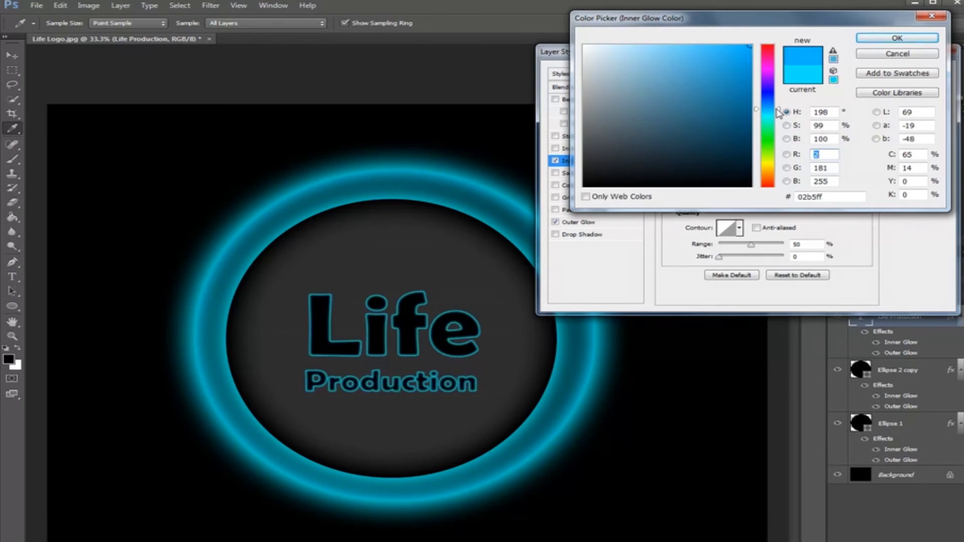
{"action": "left_click_drag", "start_coordinate": [778, 113], "coordinate": [780, 115]}
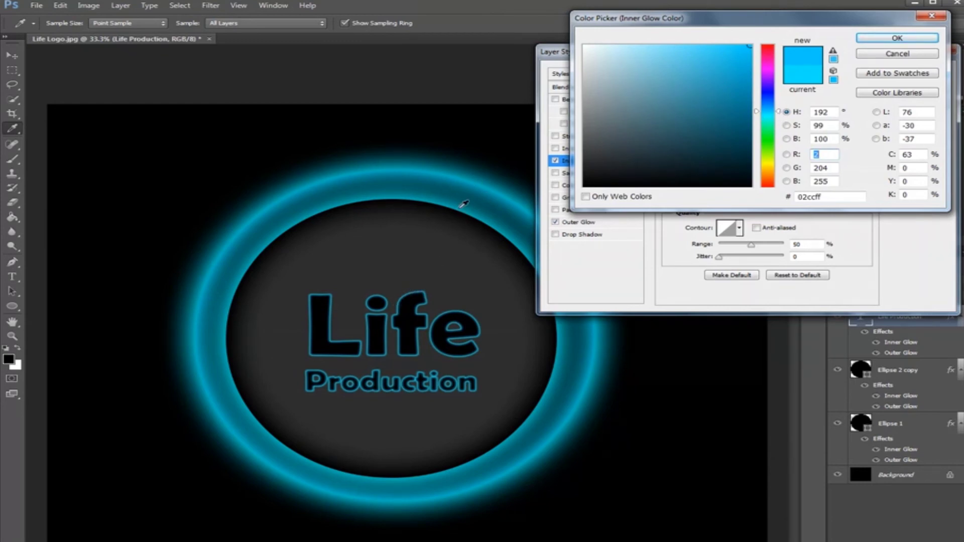
{"action": "left_click", "coordinate": [897, 40]}
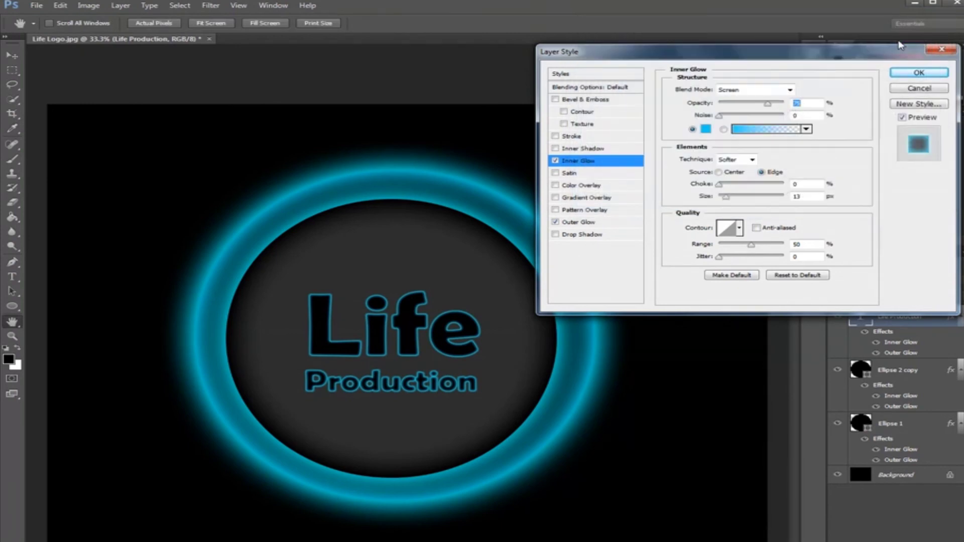
- Apply the Inner and Outer Glow effects to the 'Life Production' text layer
{"action": "left_click", "coordinate": [922, 74]}
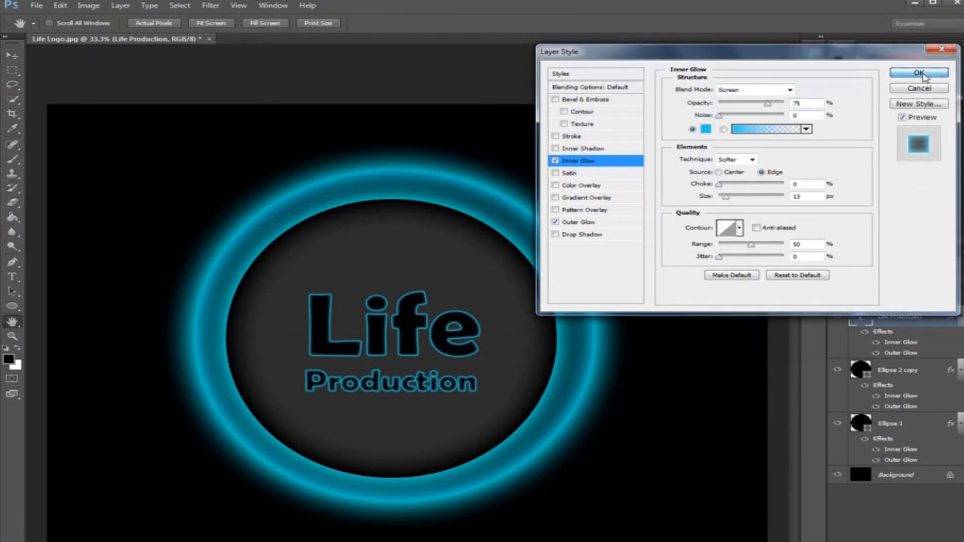
{"action": "left_click", "coordinate": [921, 74]}
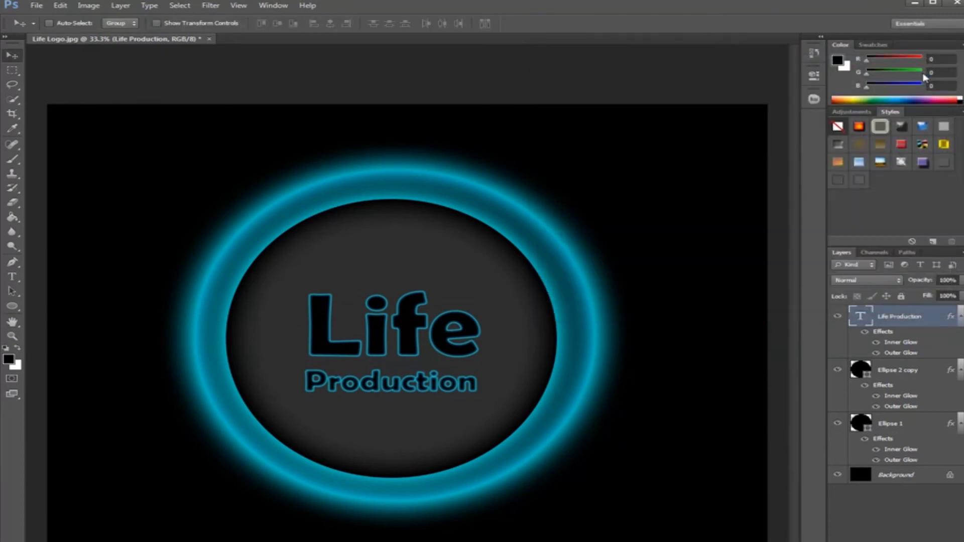